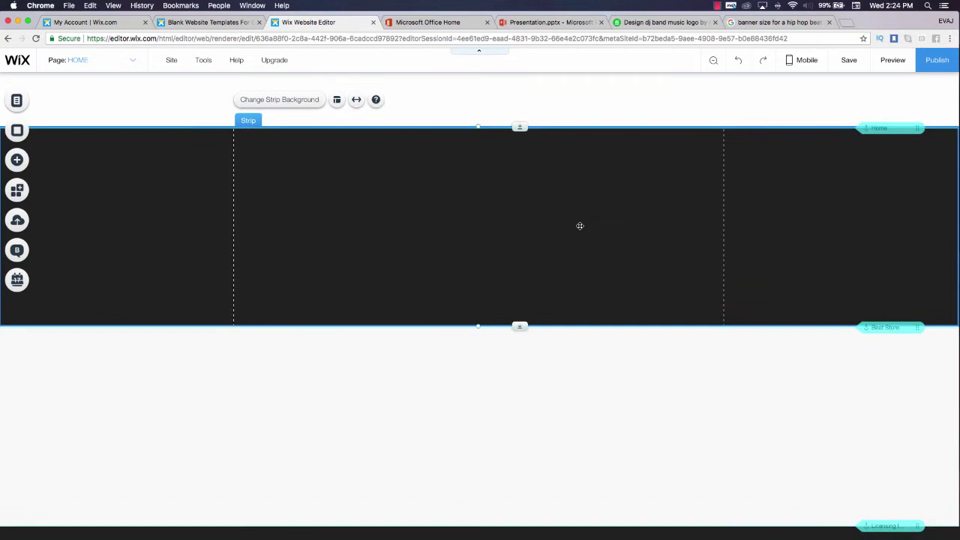
Select the page header section
{"action": "scroll", "coordinate": [579, 226], "scroll_direction": "down", "scroll_amount": 3}
{"action": "scroll", "coordinate": [821, 202], "scroll_direction": "up", "scroll_amount": 3}
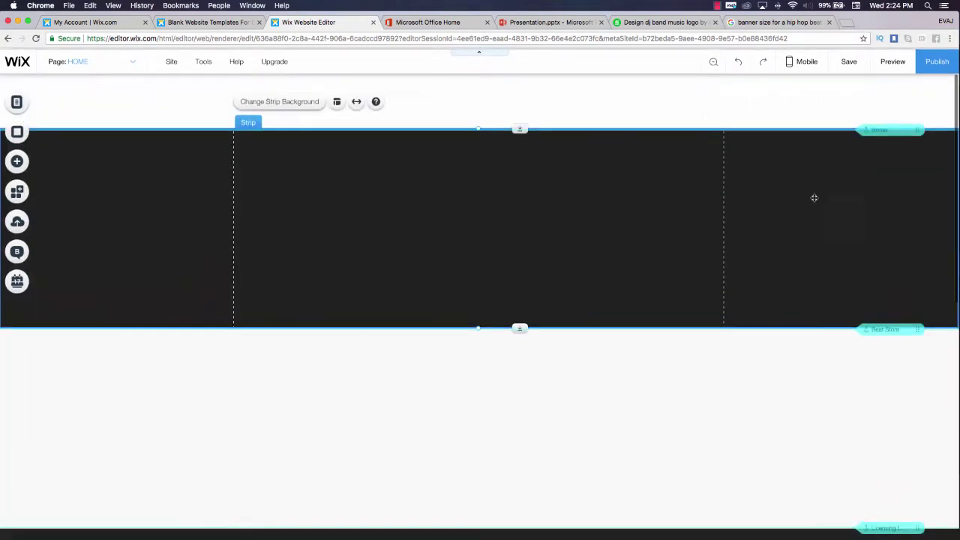
{"action": "left_click", "coordinate": [553, 90]}
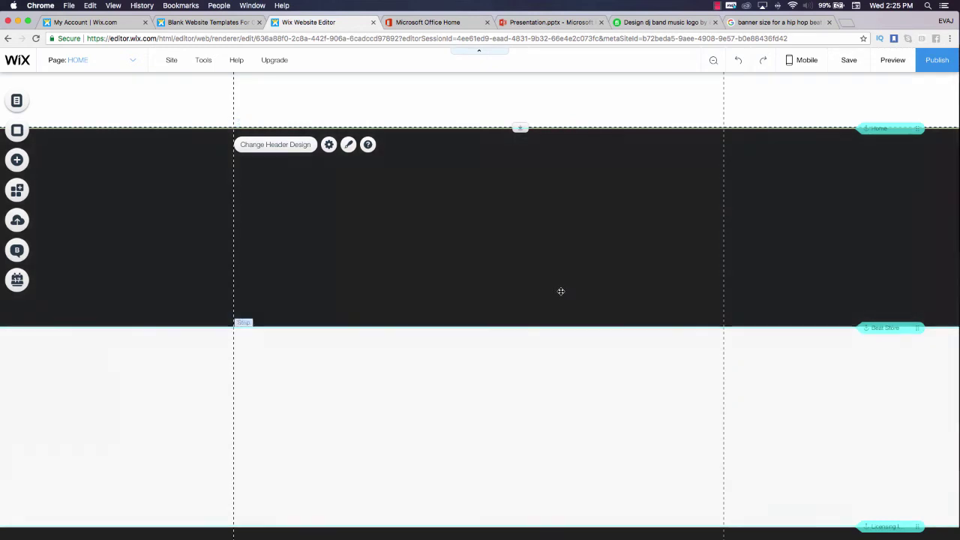
{"action": "scroll", "coordinate": [538, 318], "scroll_direction": "down", "scroll_amount": 7}
{"action": "scroll", "coordinate": [536, 315], "scroll_direction": "up", "scroll_amount": 10}
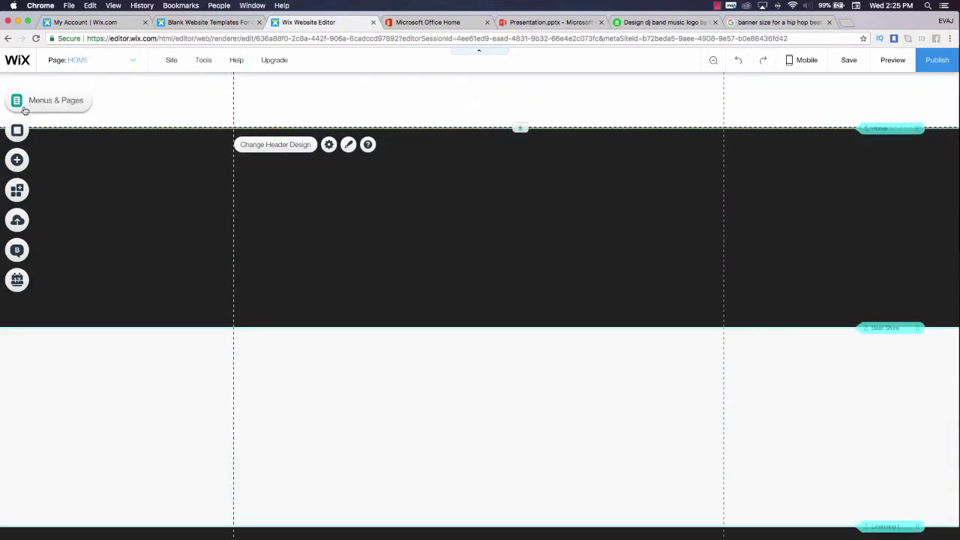
From Add > Menu, drag the yellow pill-button horizontal menu into the header
{"action": "left_click", "coordinate": [25, 162]}
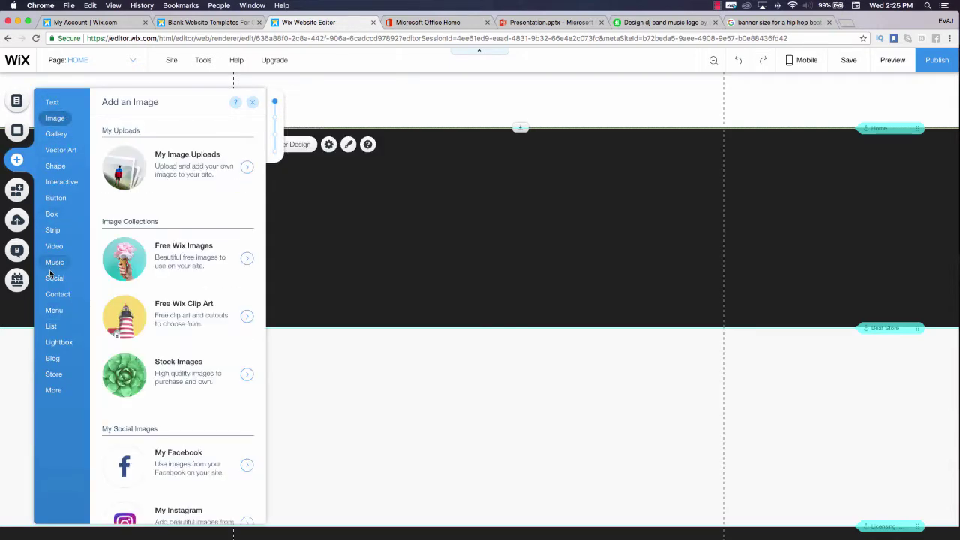
{"action": "mouse_move", "coordinate": [65, 316]}
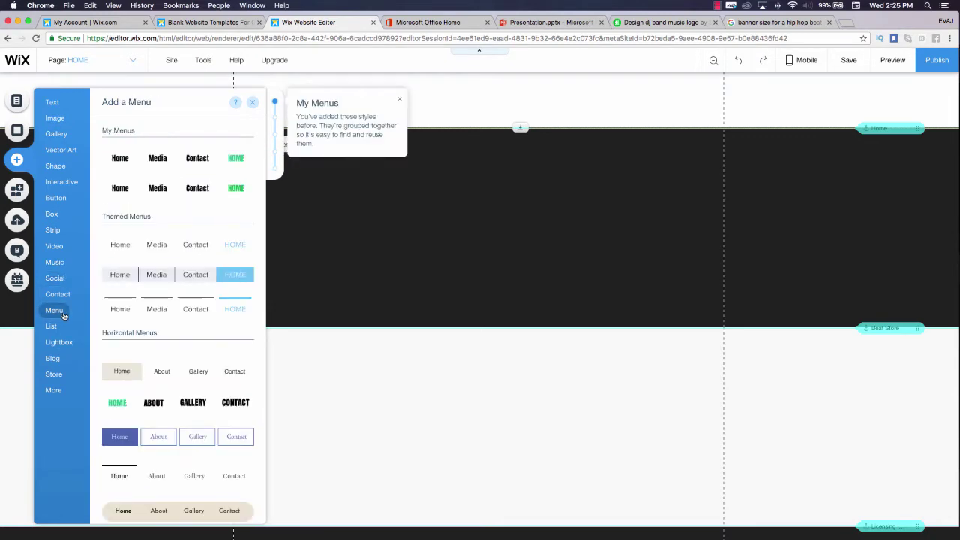
{"action": "scroll", "coordinate": [220, 303], "scroll_direction": "down", "scroll_amount": 10}
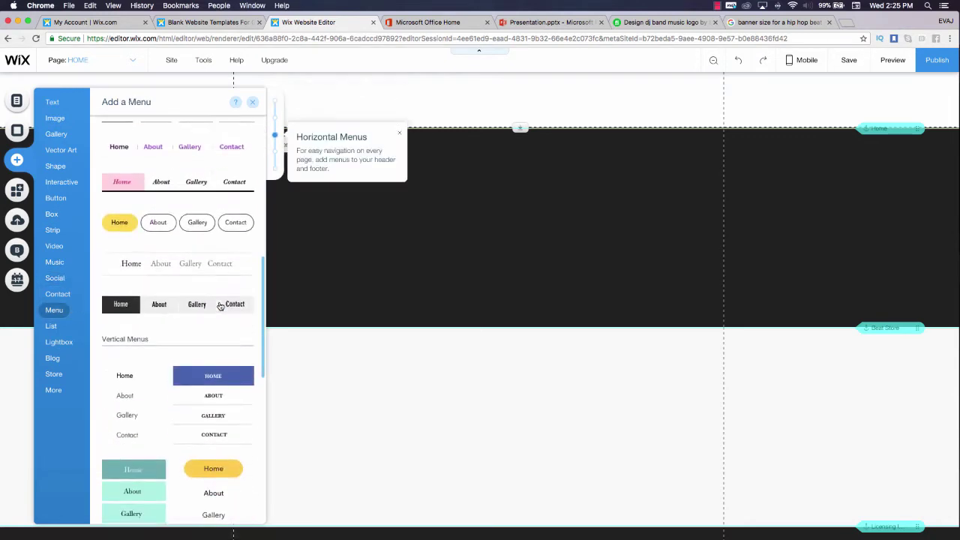
{"action": "scroll", "coordinate": [220, 304], "scroll_direction": "down", "scroll_amount": 5}
{"action": "scroll", "coordinate": [218, 307], "scroll_direction": "up", "scroll_amount": 15}
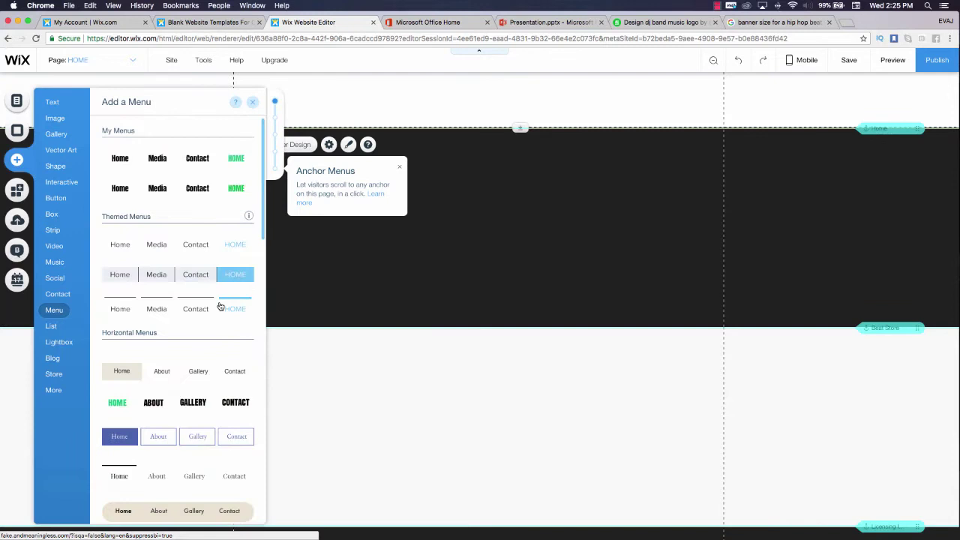
{"action": "scroll", "coordinate": [128, 285], "scroll_direction": "down", "scroll_amount": 8}
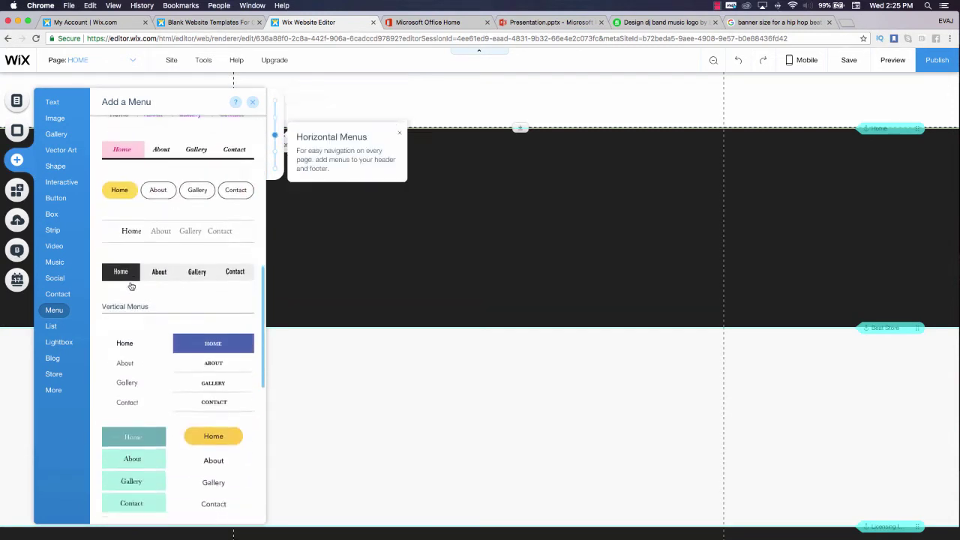
{"action": "scroll", "coordinate": [129, 285], "scroll_direction": "up", "scroll_amount": 8}
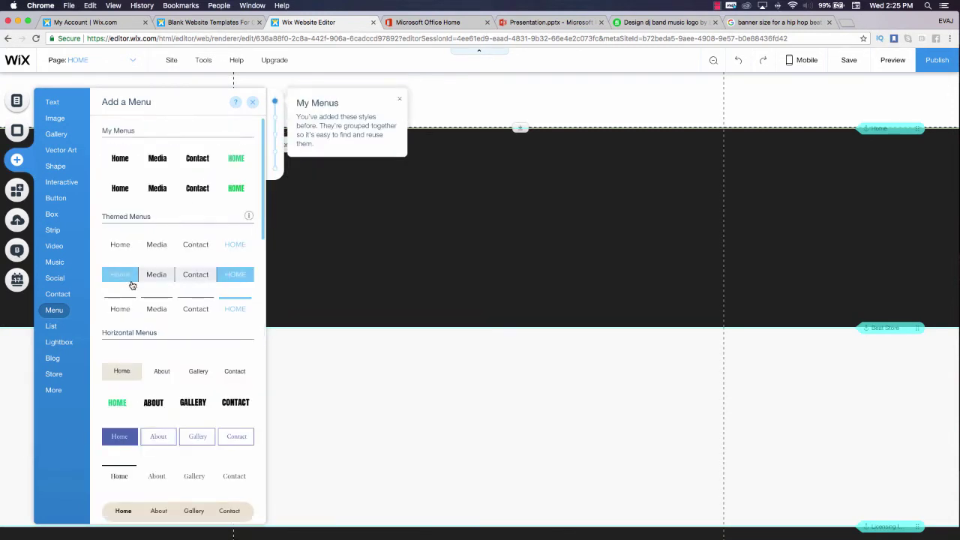
{"action": "scroll", "coordinate": [132, 284], "scroll_direction": "down", "scroll_amount": 4}
{"action": "scroll", "coordinate": [132, 285], "scroll_direction": "down", "scroll_amount": 5}
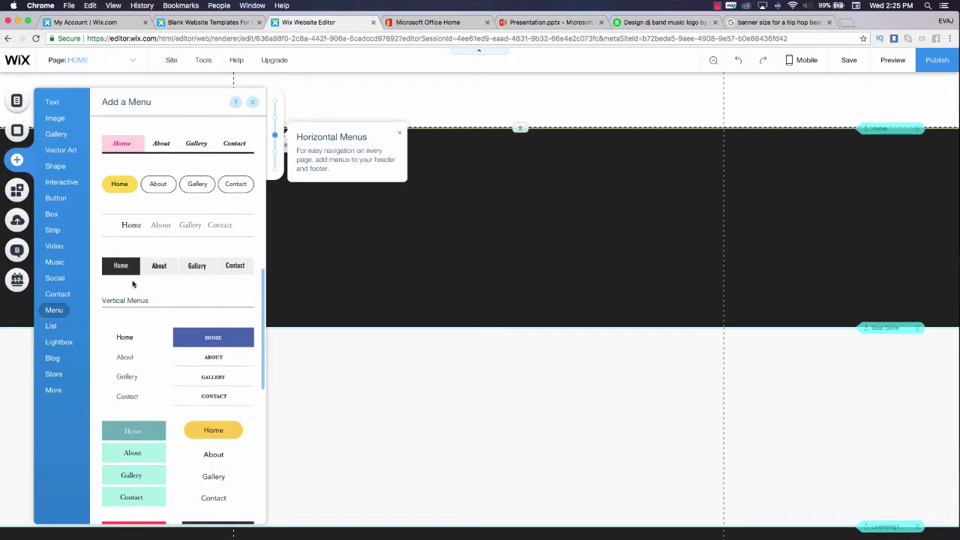
{"action": "scroll", "coordinate": [132, 284], "scroll_direction": "down", "scroll_amount": 1}
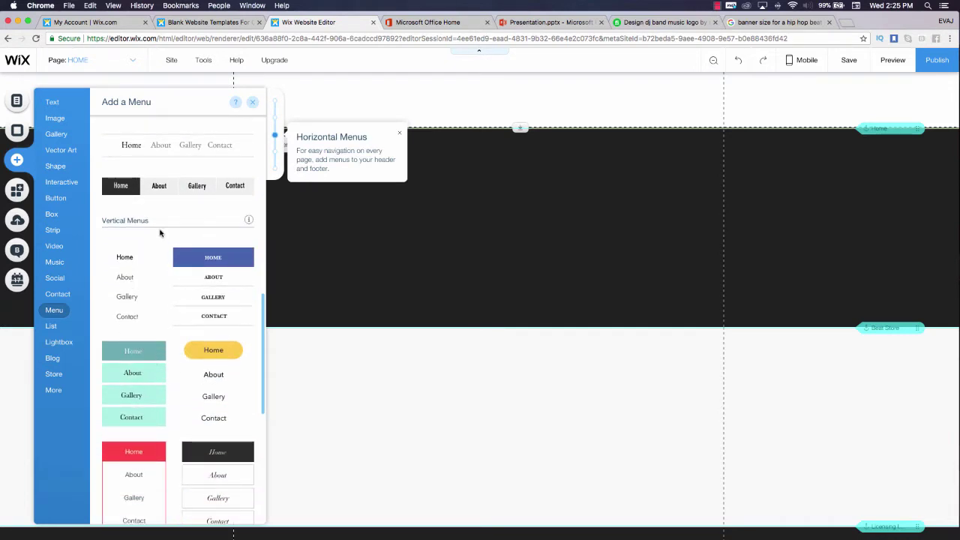
{"action": "scroll", "coordinate": [160, 232], "scroll_direction": "up", "scroll_amount": 10}
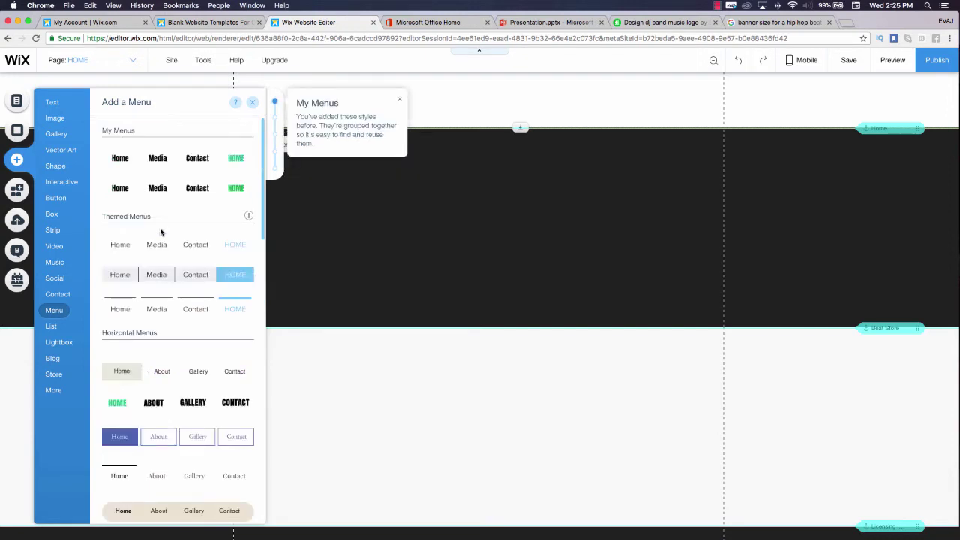
{"action": "scroll", "coordinate": [164, 245], "scroll_direction": "down", "scroll_amount": 5}
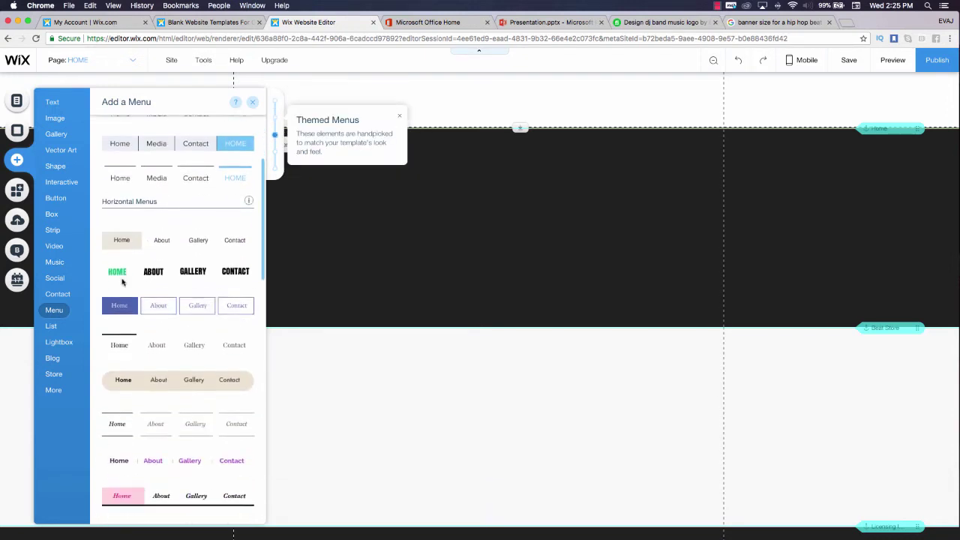
{"action": "scroll", "coordinate": [171, 297], "scroll_direction": "down", "scroll_amount": 4}
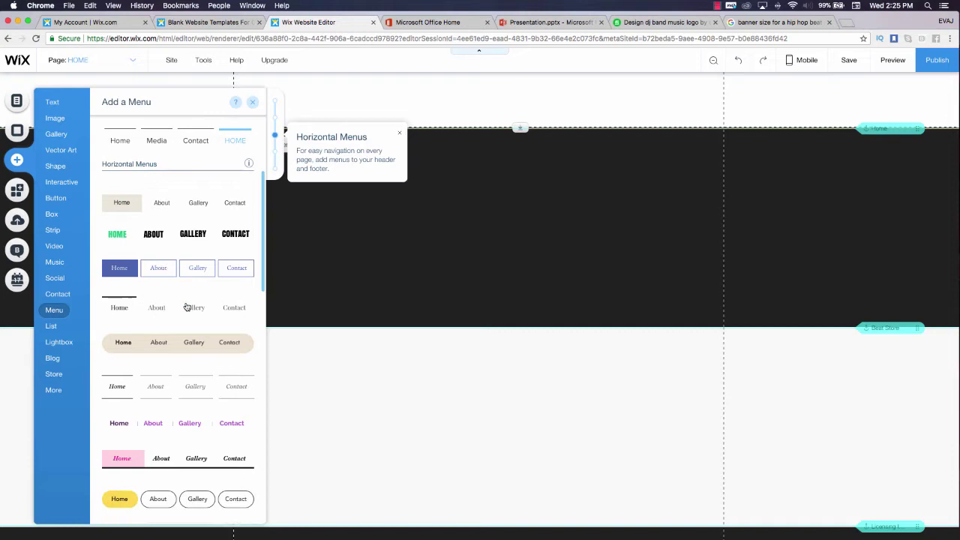
{"action": "left_click_drag", "start_coordinate": [170, 420], "coordinate": [459, 102]}
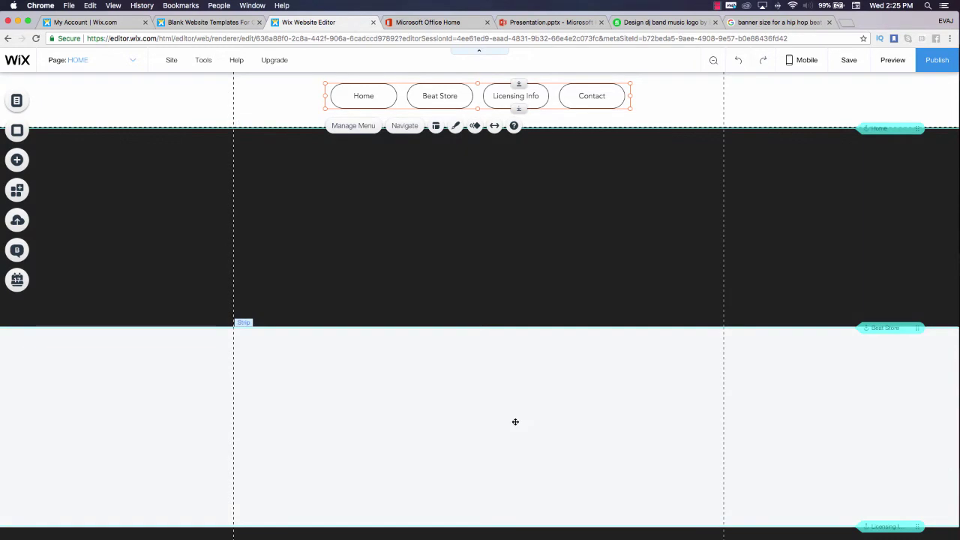
Widen the header menu by dragging its right and left side handles outward
{"action": "left_click", "coordinate": [516, 422]}
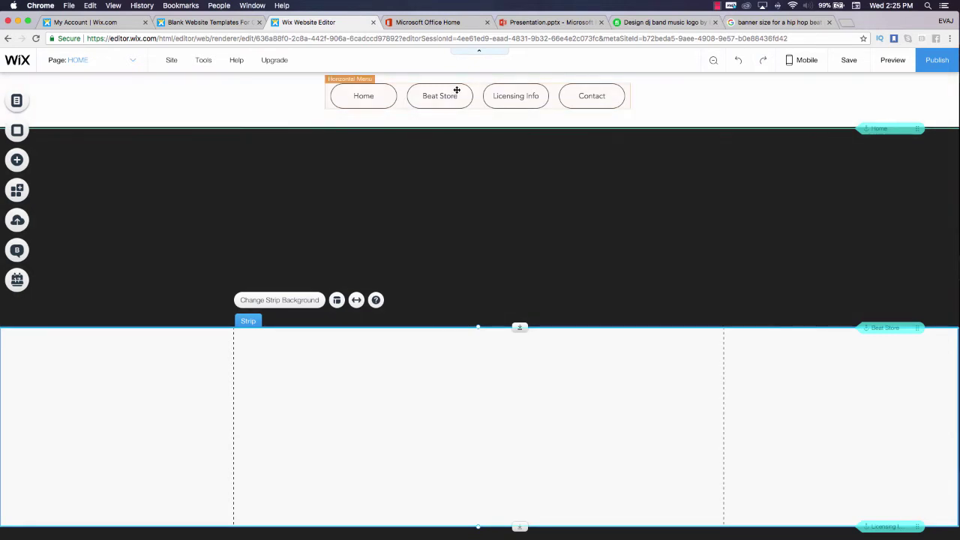
{"action": "left_click", "coordinate": [529, 97]}
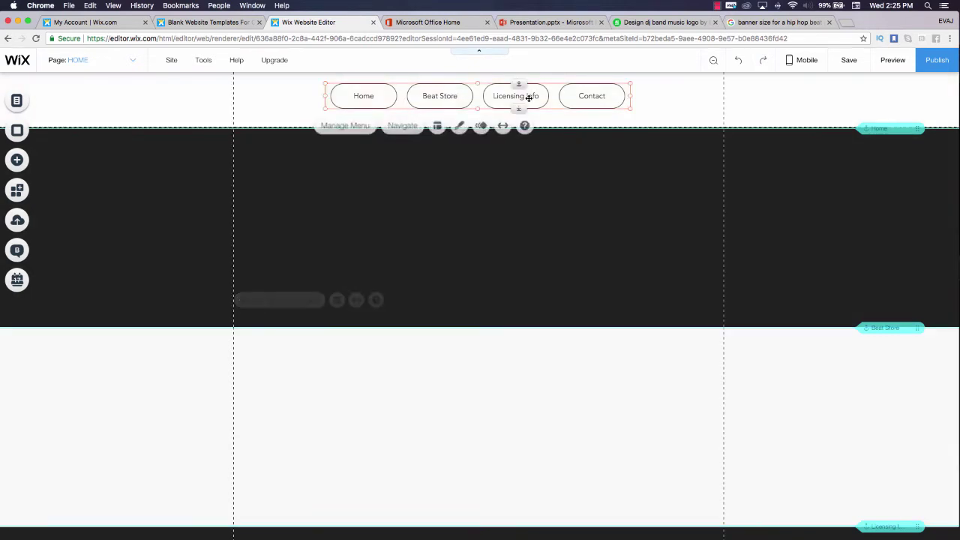
{"action": "left_click_drag", "start_coordinate": [634, 95], "coordinate": [714, 95]}
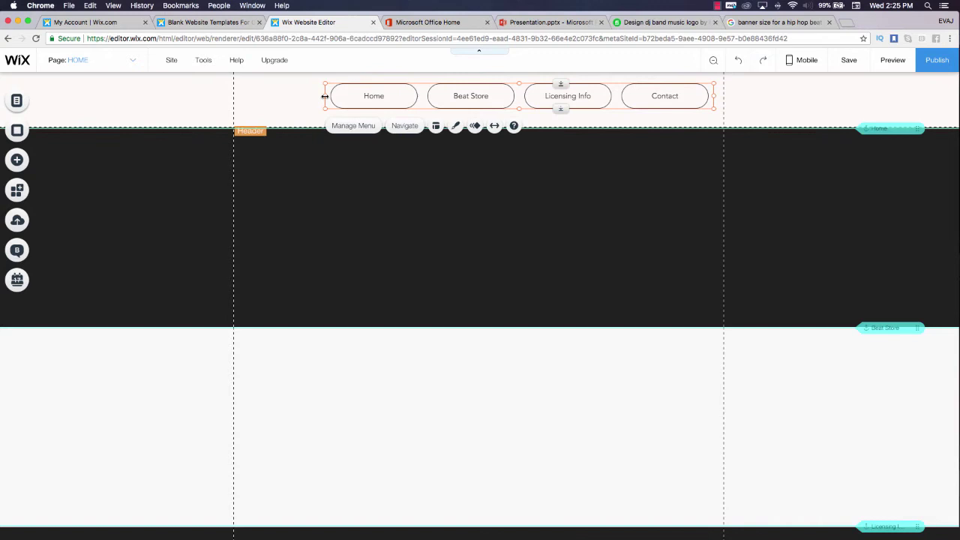
{"action": "left_click_drag", "start_coordinate": [323, 96], "coordinate": [241, 95]}
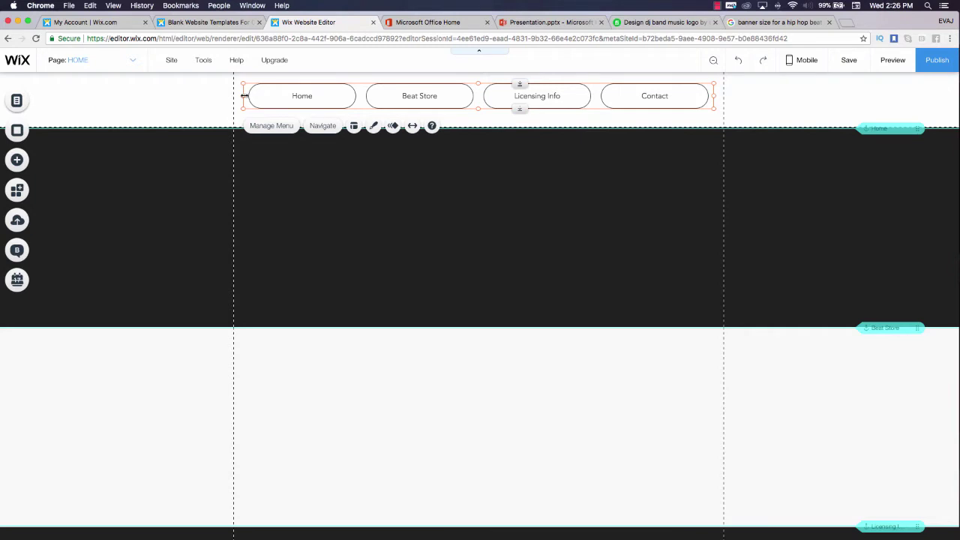
{"action": "left_click_drag", "start_coordinate": [245, 96], "coordinate": [323, 96]}
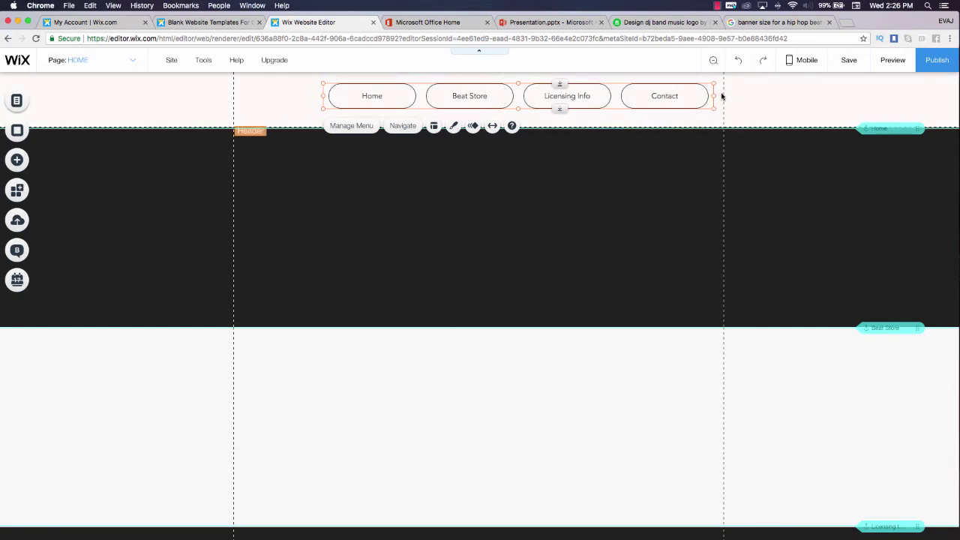
{"action": "left_click_drag", "start_coordinate": [321, 96], "coordinate": [242, 97]}
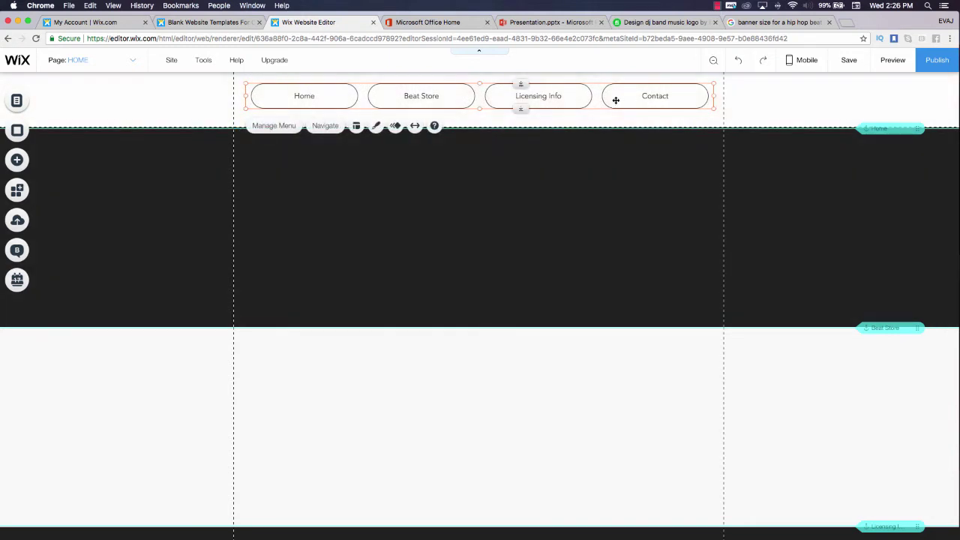
Drag the menu onto the header's centre guide and check its placement
{"action": "mouse_move", "coordinate": [615, 98]}
{"action": "left_mouse_down"}
{"action": "mouse_move", "coordinate": [604, 99]}
{"action": "mouse_move", "coordinate": [619, 105]}
{"action": "left_mouse_up"}
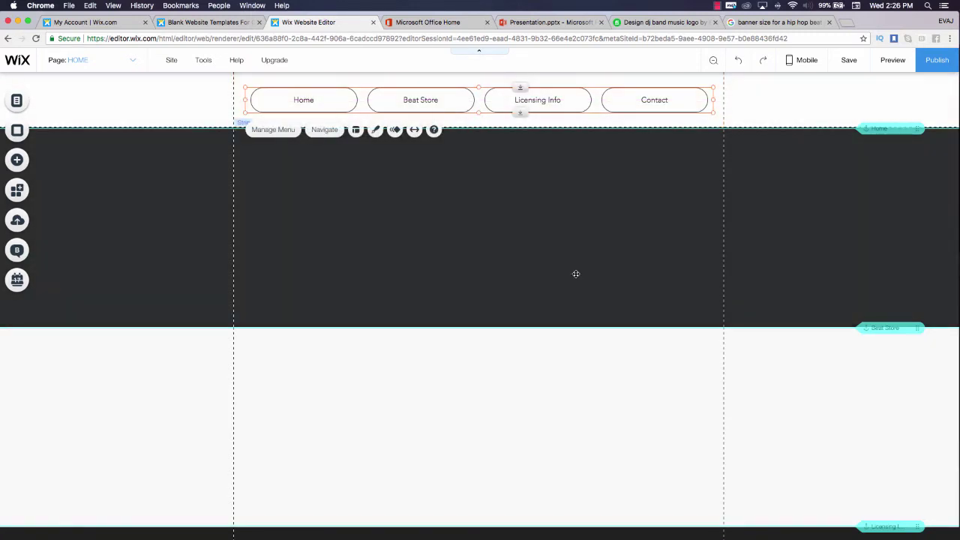
{"action": "left_click", "coordinate": [626, 280]}
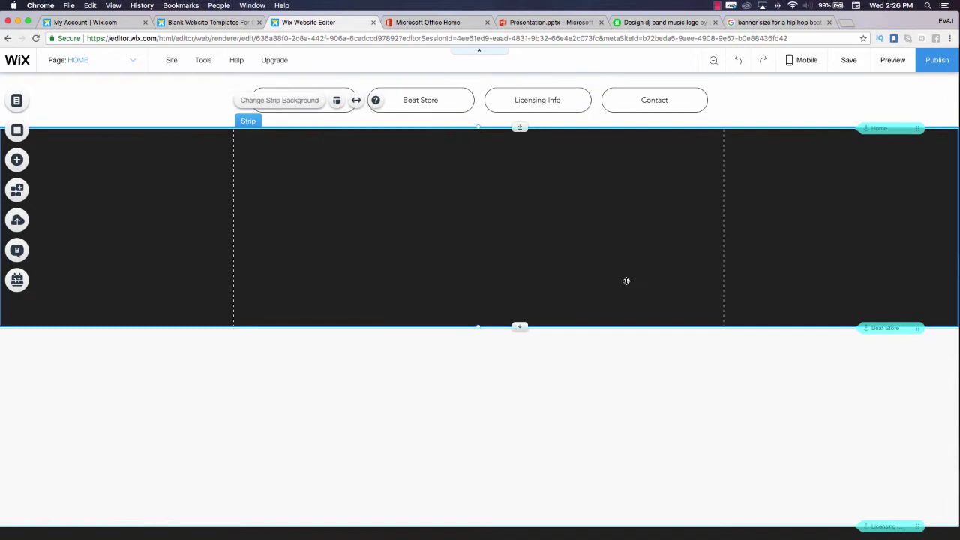
{"action": "left_click", "coordinate": [657, 391]}
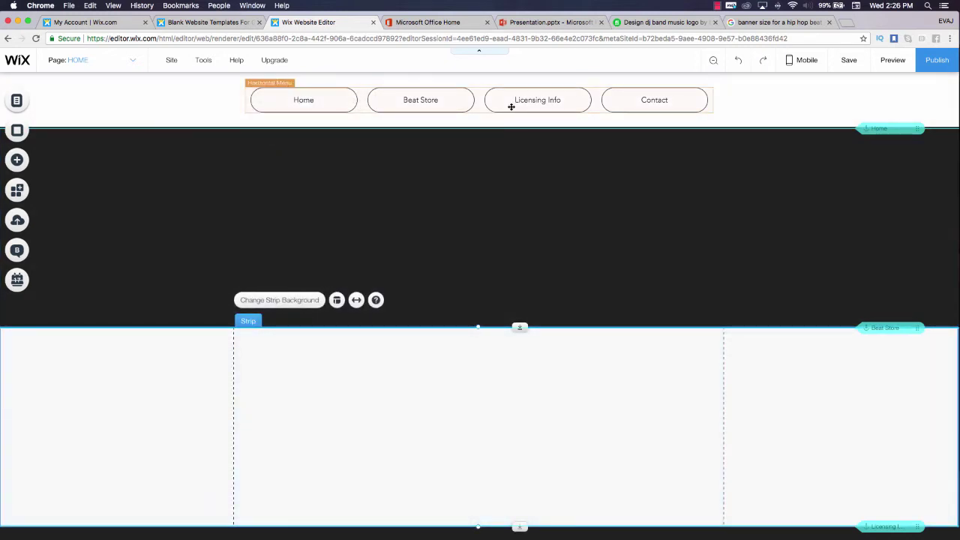
Delete the pill-style menu from the header
{"action": "left_click", "coordinate": [510, 107]}
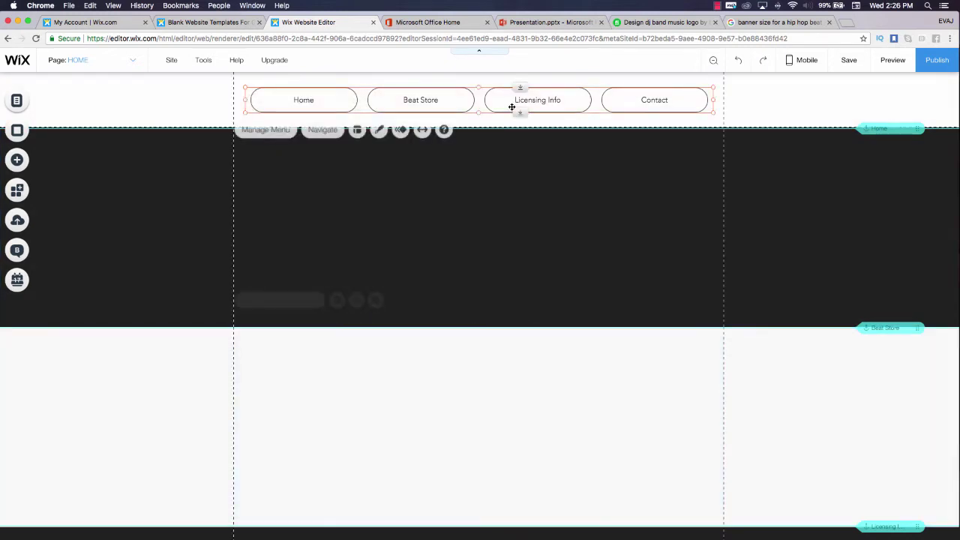
{"action": "right_click", "coordinate": [511, 107]}
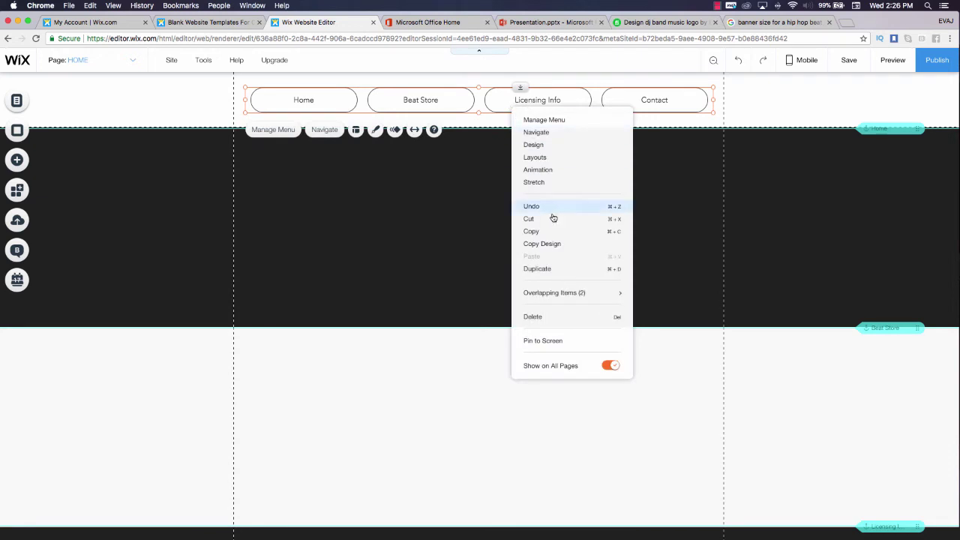
{"action": "left_click", "coordinate": [534, 317]}
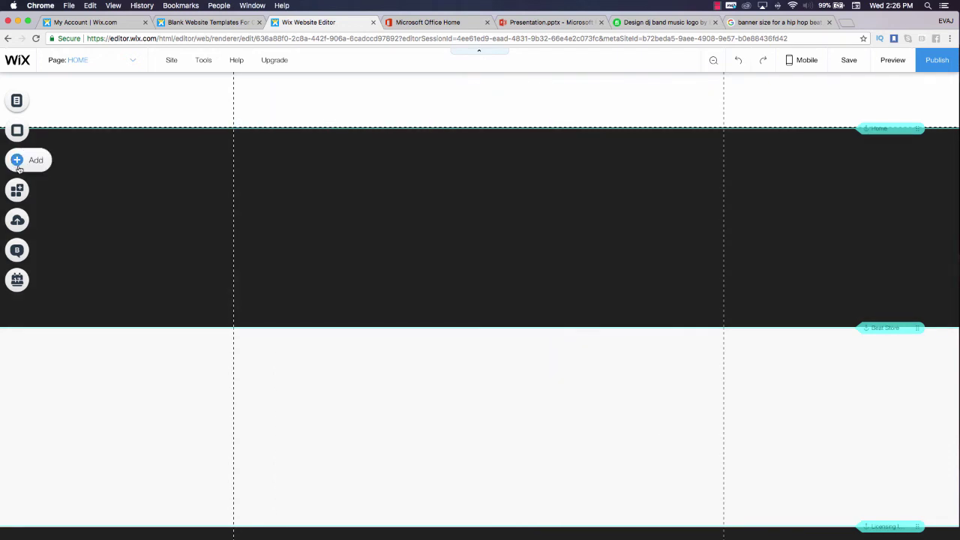
Add the bold GALLERY-style menu to the header and widen it to about 614 wide
{"action": "left_click", "coordinate": [18, 164]}
{"action": "scroll", "coordinate": [139, 210], "scroll_direction": "down", "scroll_amount": 5}
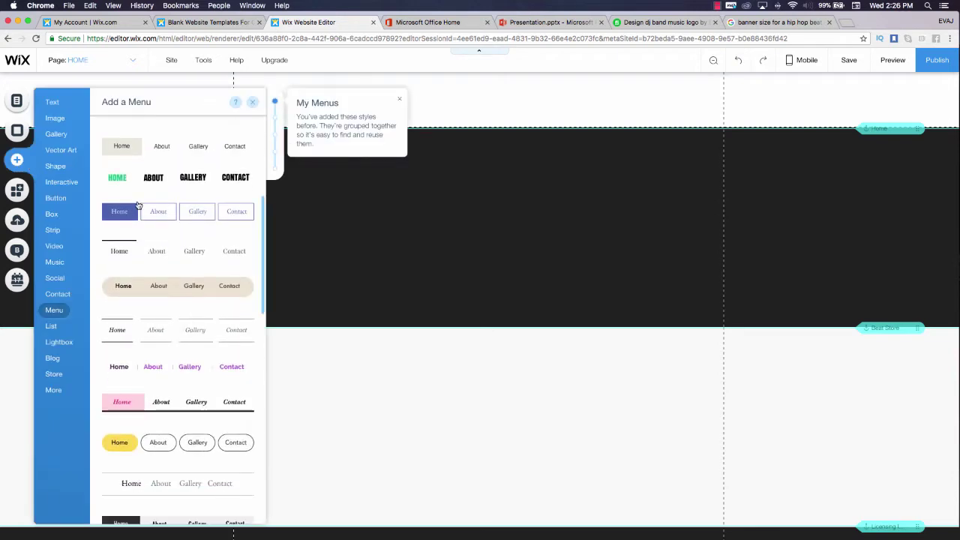
{"action": "scroll", "coordinate": [178, 178], "scroll_direction": "up", "scroll_amount": 5}
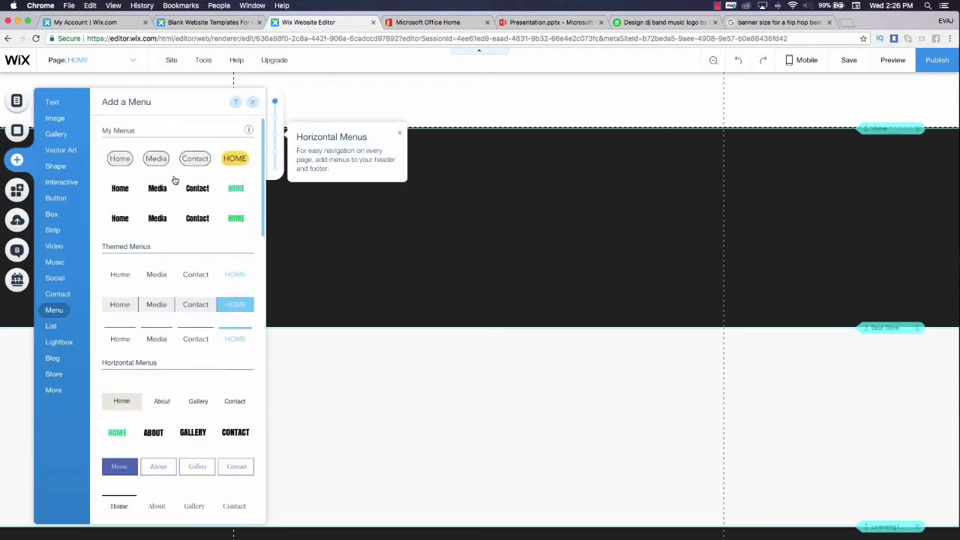
{"action": "left_click_drag", "start_coordinate": [207, 434], "coordinate": [523, 101]}
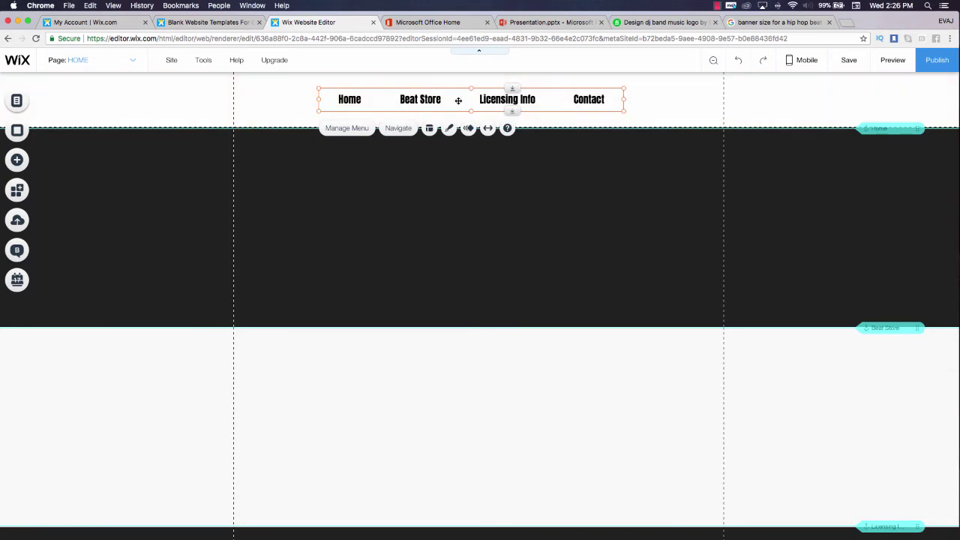
{"action": "left_click_drag", "start_coordinate": [456, 98], "coordinate": [493, 97]}
{"action": "left_click_drag", "start_coordinate": [630, 97], "coordinate": [713, 97]}
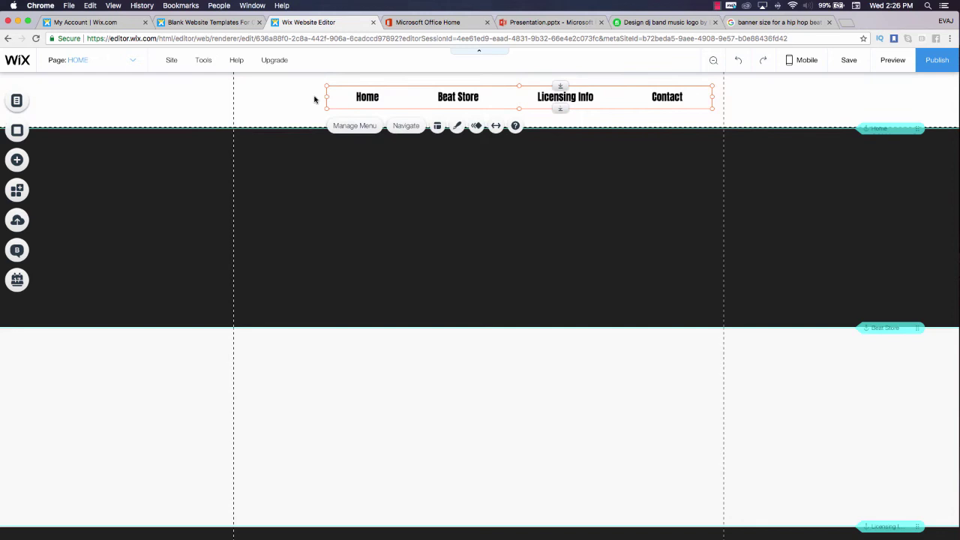
{"action": "left_click_drag", "start_coordinate": [326, 97], "coordinate": [244, 97]}
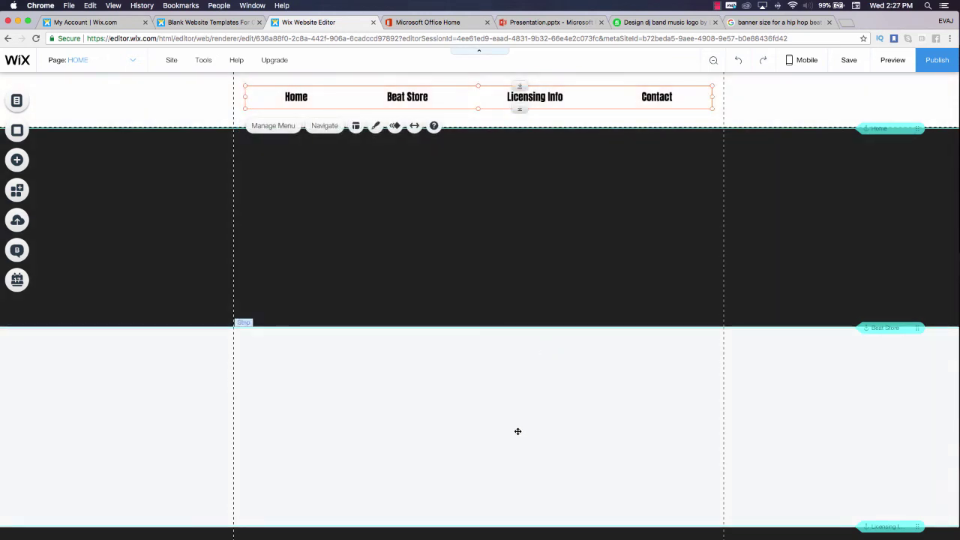
Select the bold header menu and show its Horizontal Menu Design styles
{"action": "left_click", "coordinate": [516, 430]}
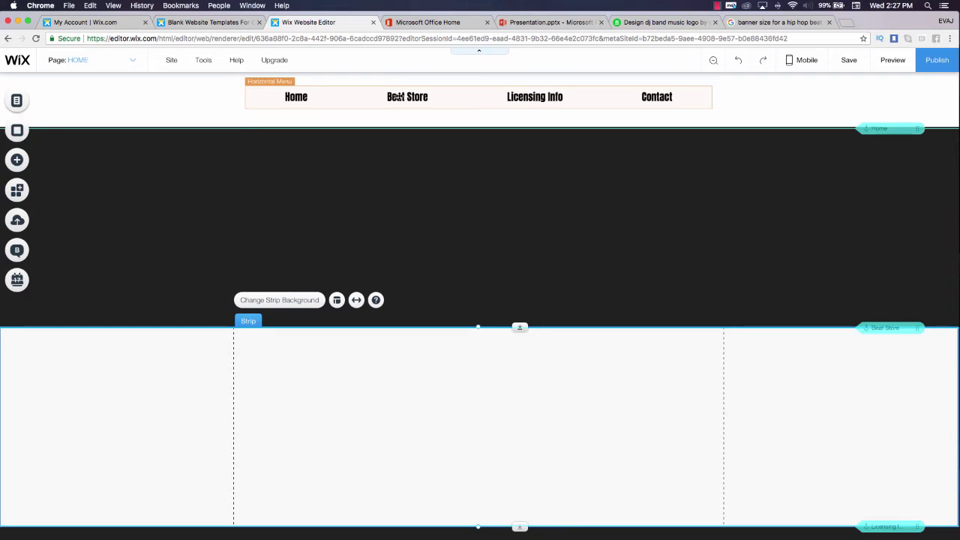
{"action": "double_click", "coordinate": [399, 97]}
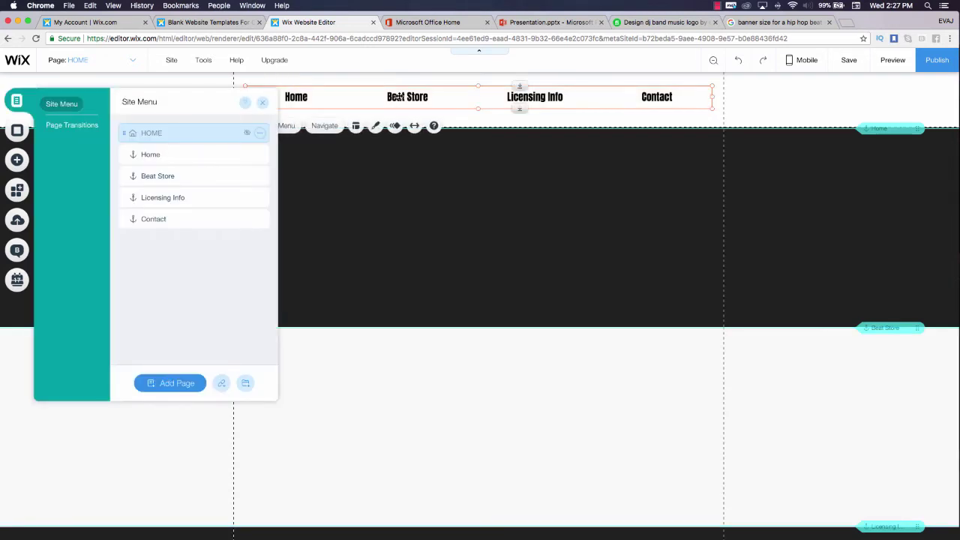
{"action": "left_click", "coordinate": [398, 96]}
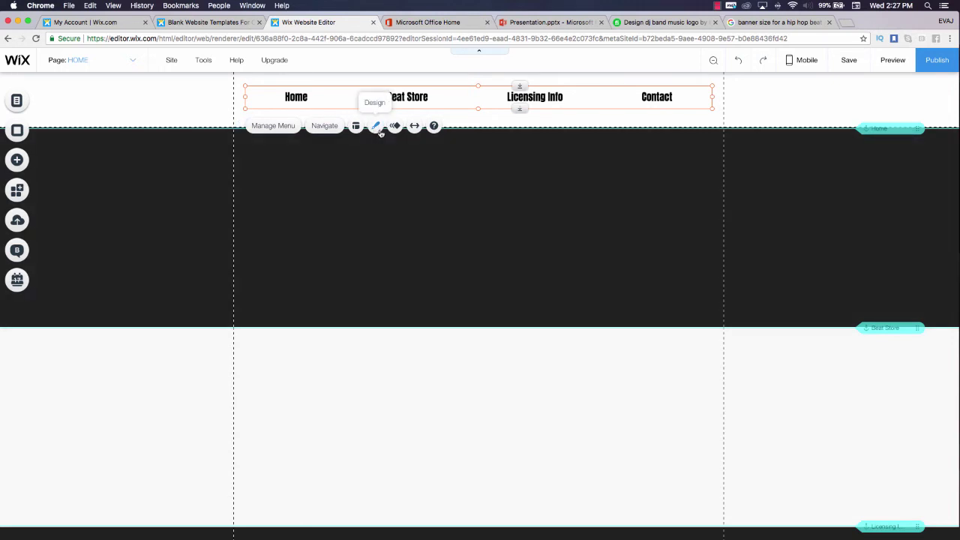
{"action": "scroll", "coordinate": [381, 131], "scroll_direction": "up", "scroll_amount": 5}
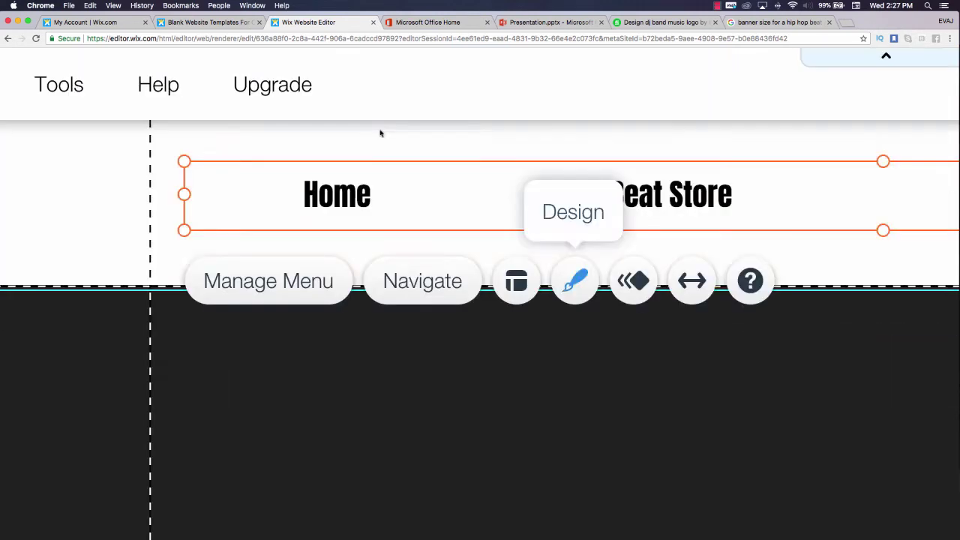
{"action": "left_click", "coordinate": [583, 291]}
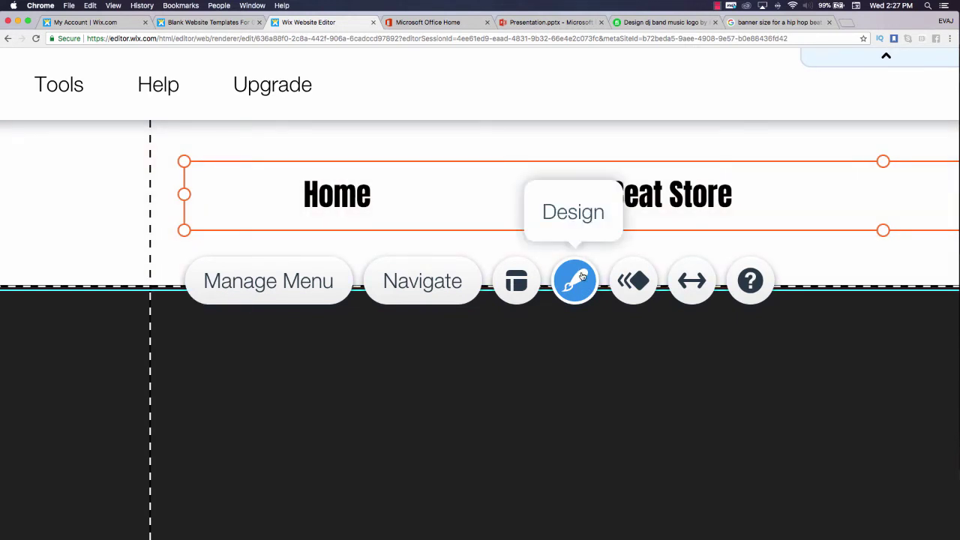
{"action": "scroll", "coordinate": [583, 278], "scroll_direction": "down", "scroll_amount": 5}
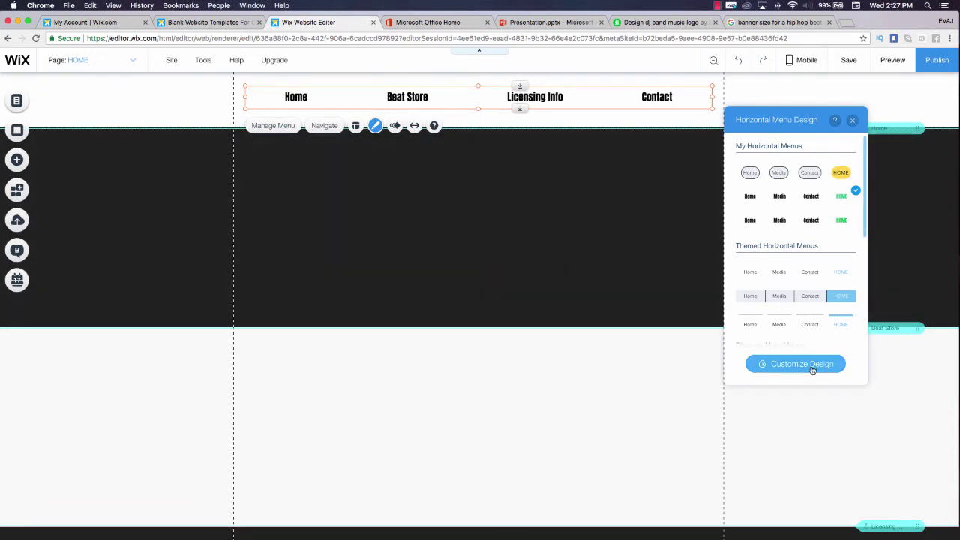
Under Customize Design > Text, raise the Anton menu font size from 20 to 40
{"action": "left_click", "coordinate": [811, 367]}
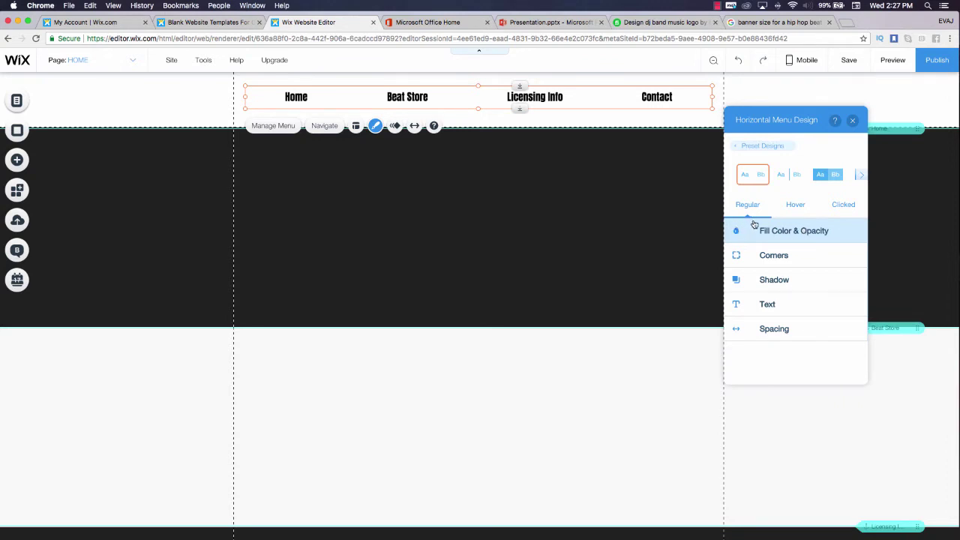
{"action": "left_click", "coordinate": [768, 306]}
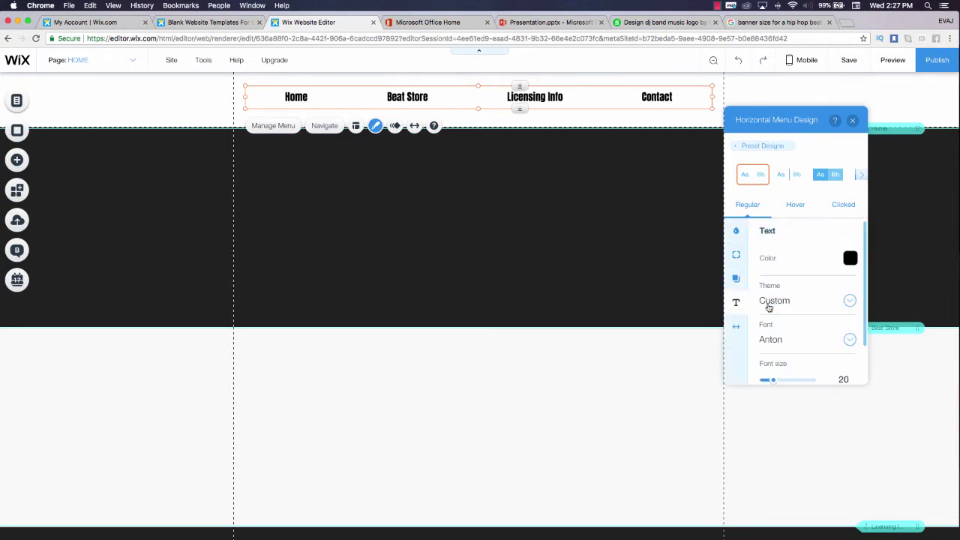
{"action": "scroll", "coordinate": [814, 348], "scroll_direction": "down", "scroll_amount": 2}
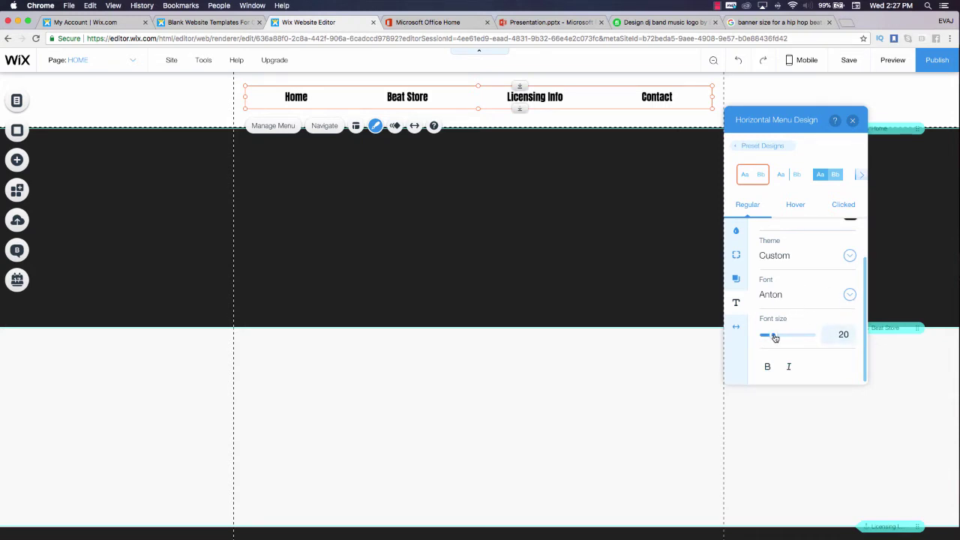
{"action": "left_click_drag", "start_coordinate": [775, 338], "coordinate": [782, 337]}
{"action": "left_click", "coordinate": [842, 335]}
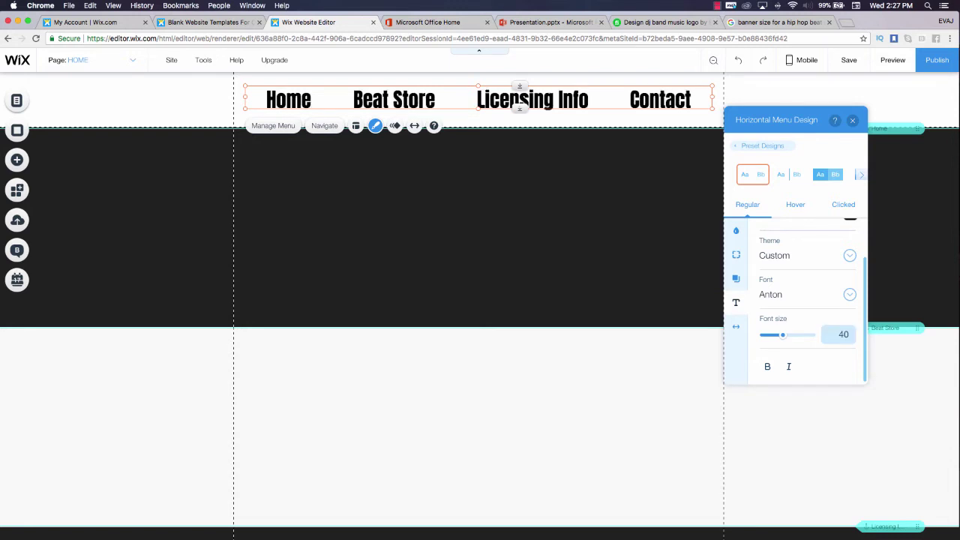
{"action": "left_click", "coordinate": [646, 331]}
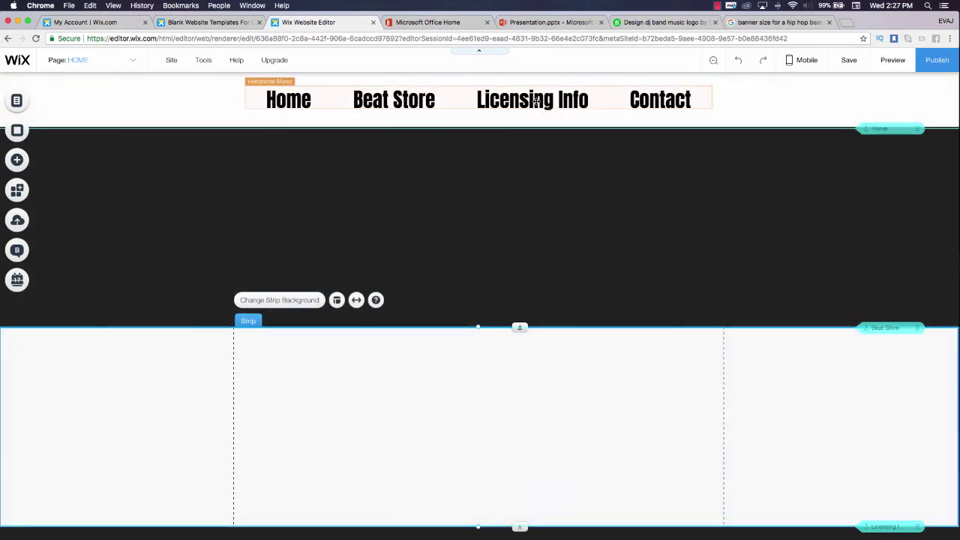
In Customize Design, set the menu's dropdown fill colour to black
{"action": "double_click", "coordinate": [532, 103]}
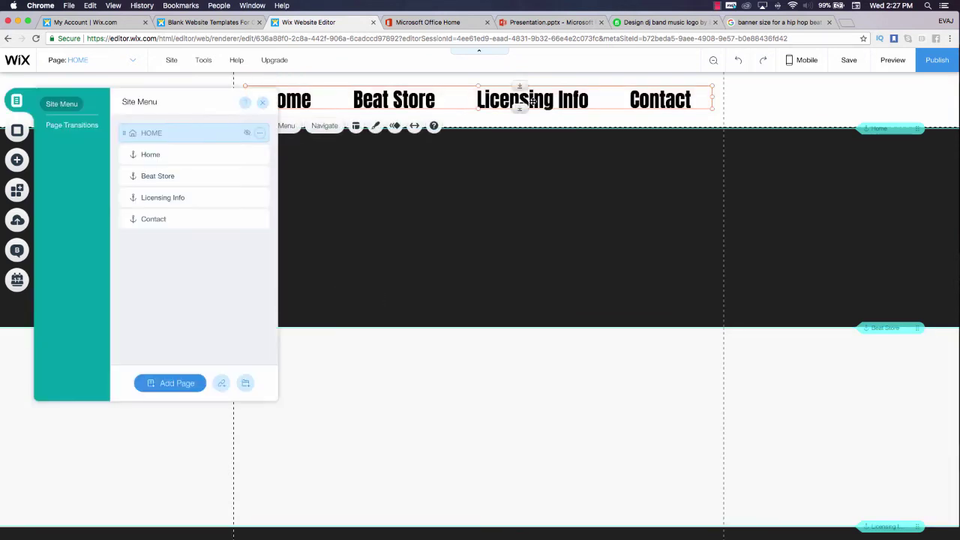
{"action": "left_click", "coordinate": [375, 125]}
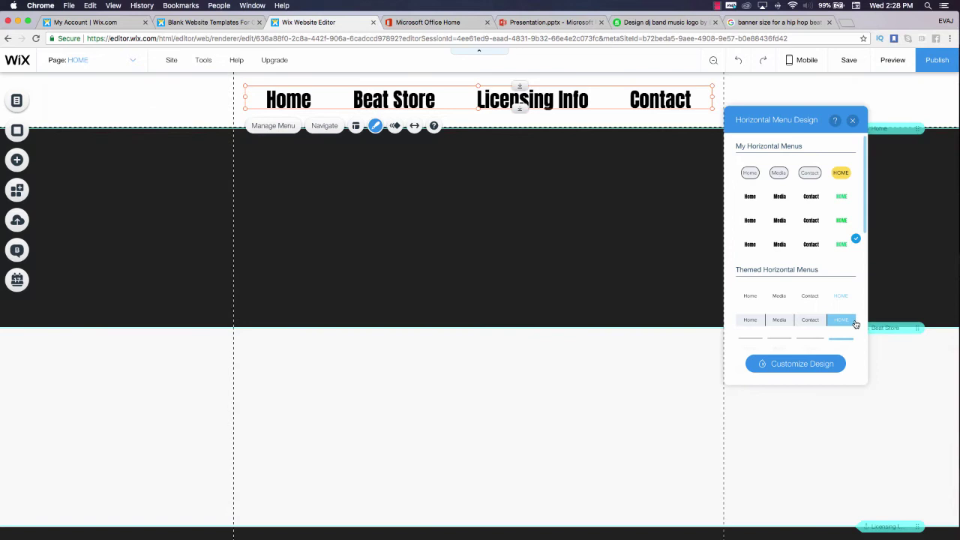
{"action": "left_click", "coordinate": [820, 368]}
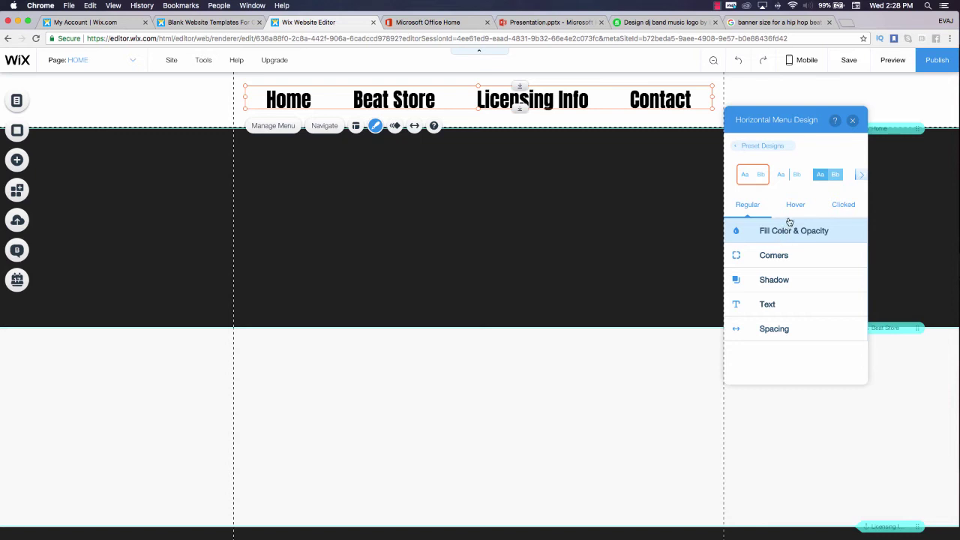
{"action": "left_click", "coordinate": [766, 231]}
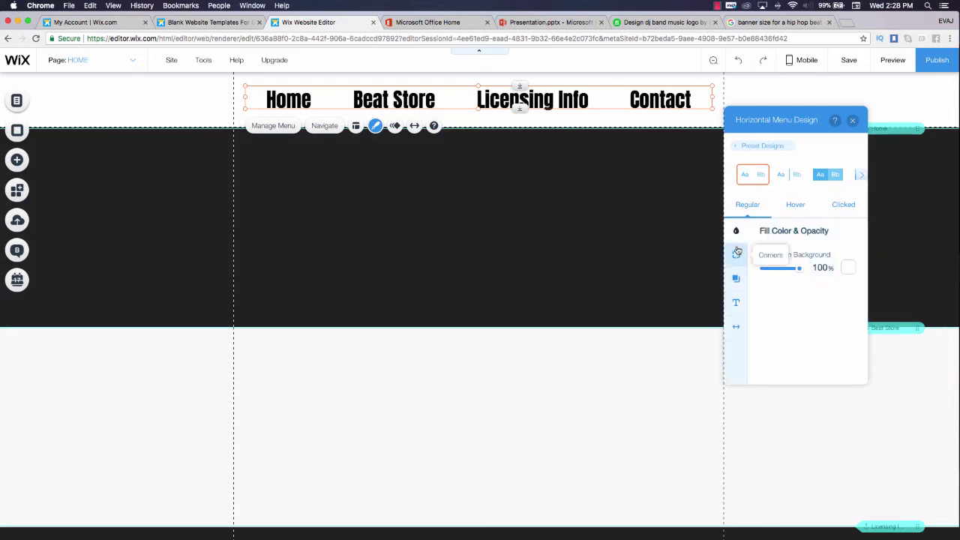
{"action": "left_click", "coordinate": [735, 255]}
{"action": "left_click", "coordinate": [735, 234]}
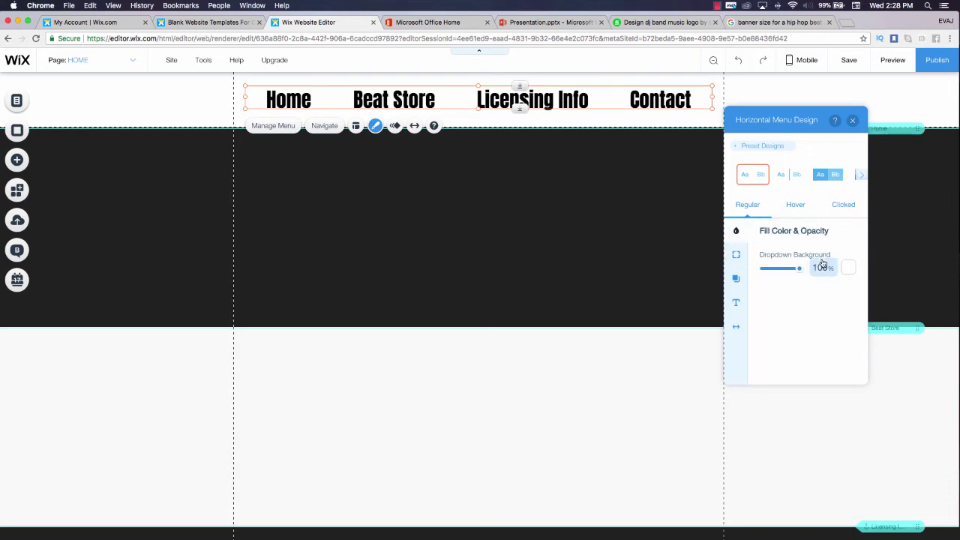
{"action": "left_click", "coordinate": [848, 267]}
{"action": "left_click", "coordinate": [747, 282]}
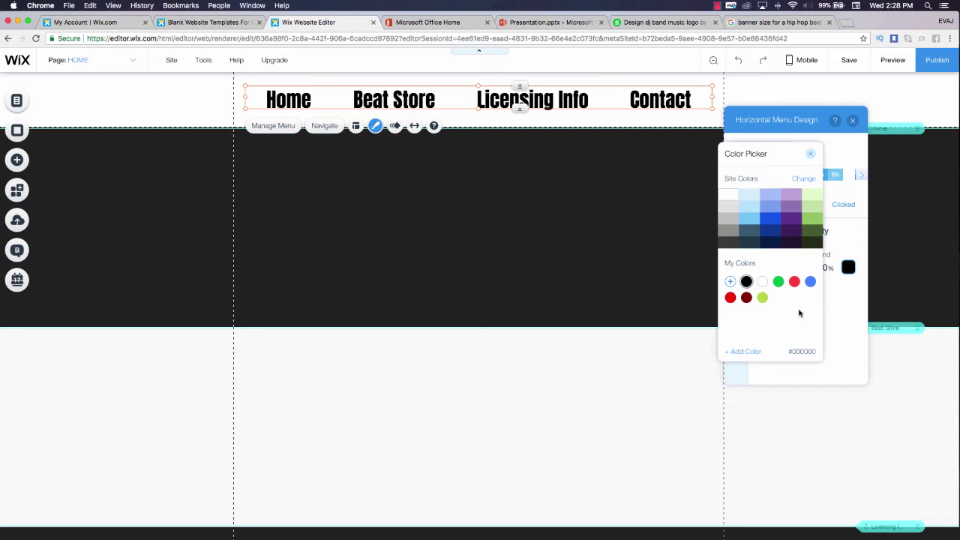
{"action": "left_click", "coordinate": [845, 288]}
On the Hover state, set the menu text colour to blue #4F8BFF
{"action": "left_click", "coordinate": [794, 206]}
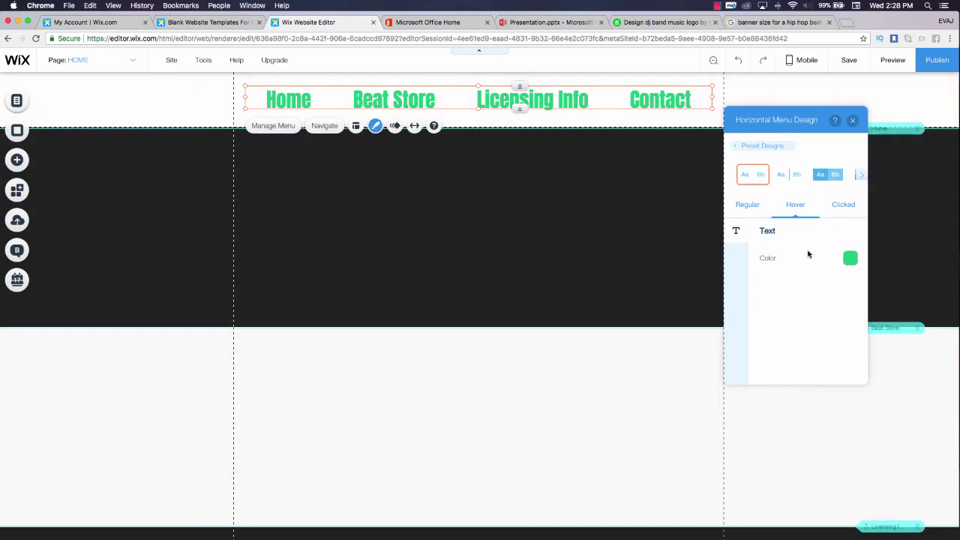
{"action": "left_click", "coordinate": [849, 258]}
{"action": "left_click", "coordinate": [810, 281]}
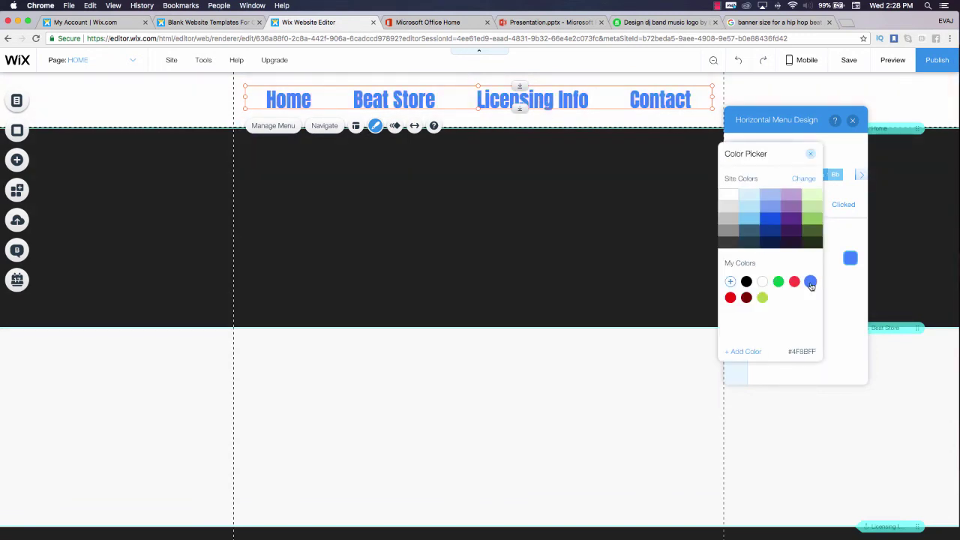
{"action": "left_click", "coordinate": [516, 247]}
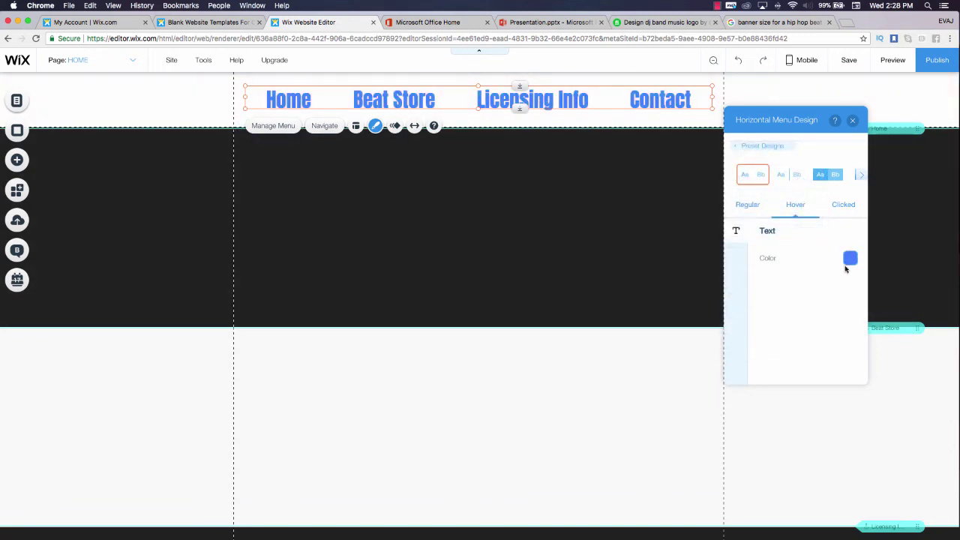
{"action": "left_click", "coordinate": [851, 258]}
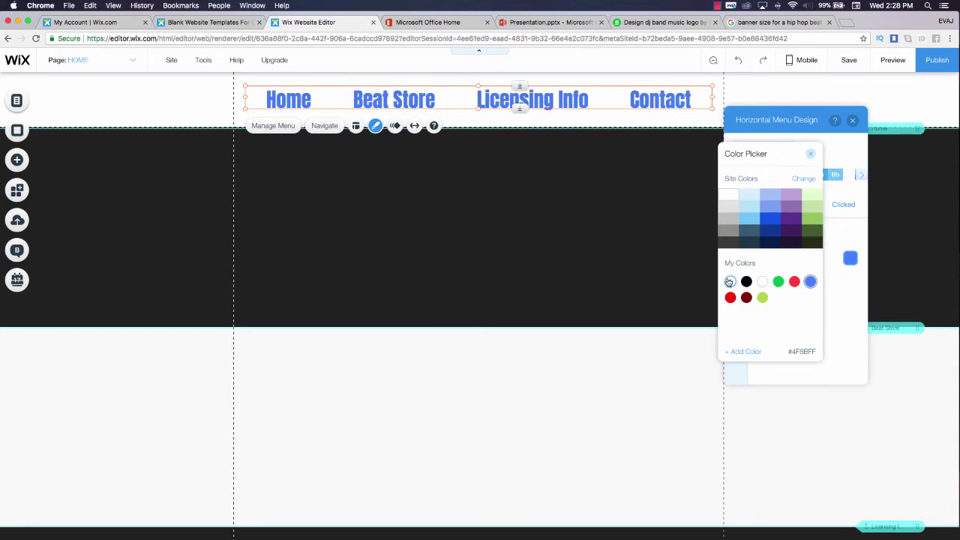
{"action": "left_click", "coordinate": [807, 282]}
{"action": "left_click", "coordinate": [731, 282]}
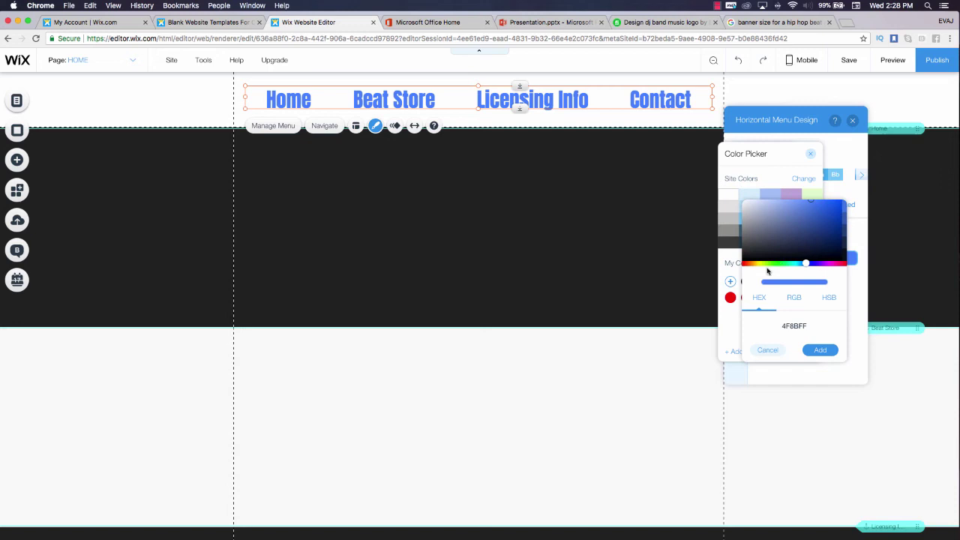
{"action": "left_click", "coordinate": [767, 350]}
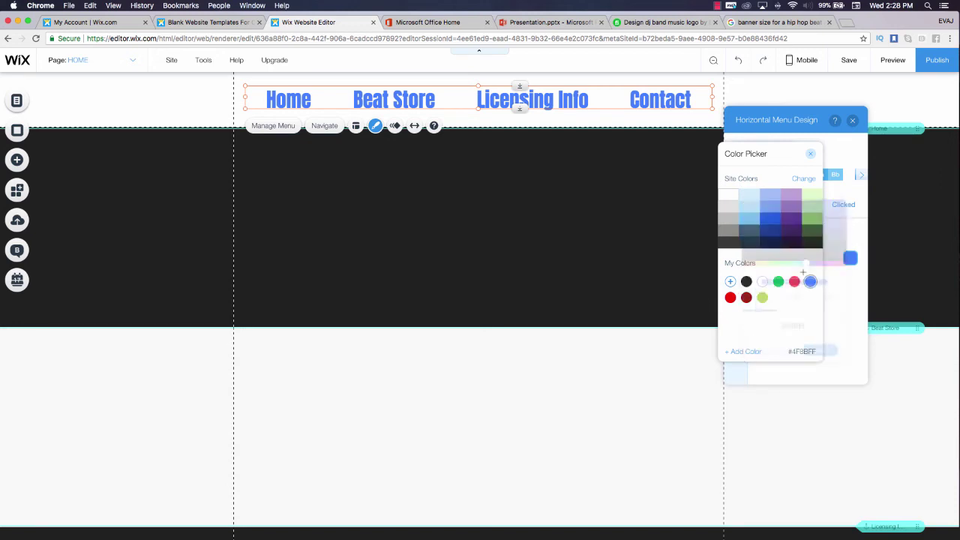
{"action": "left_click", "coordinate": [811, 156]}
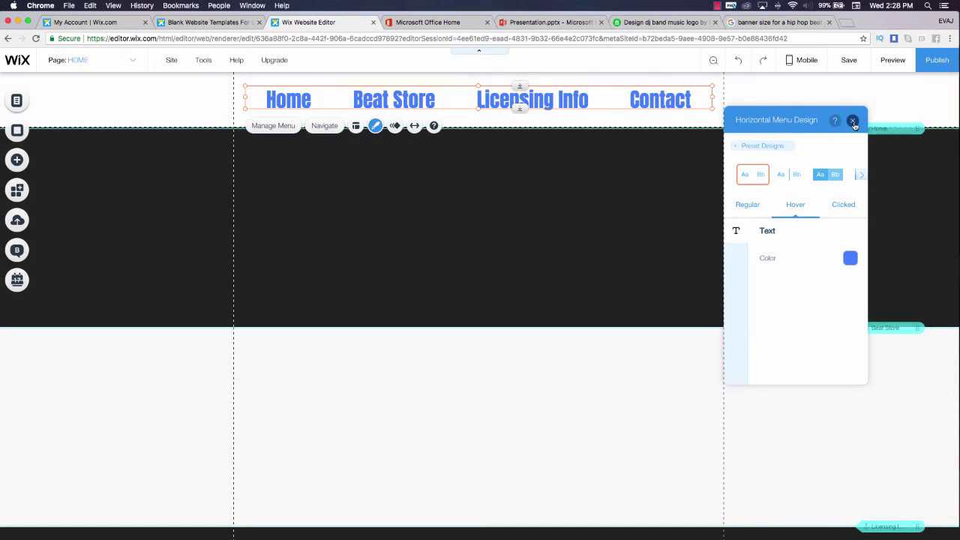
Close the design panel and drag the menu to the header's horizontal centre, slightly lower
{"action": "left_click", "coordinate": [853, 122]}
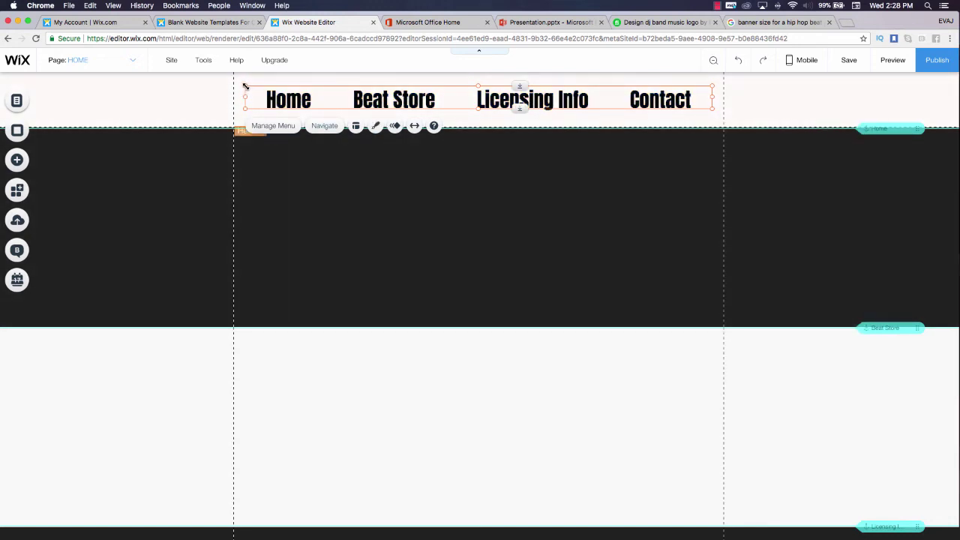
{"action": "left_click_drag", "start_coordinate": [245, 87], "coordinate": [245, 99]}
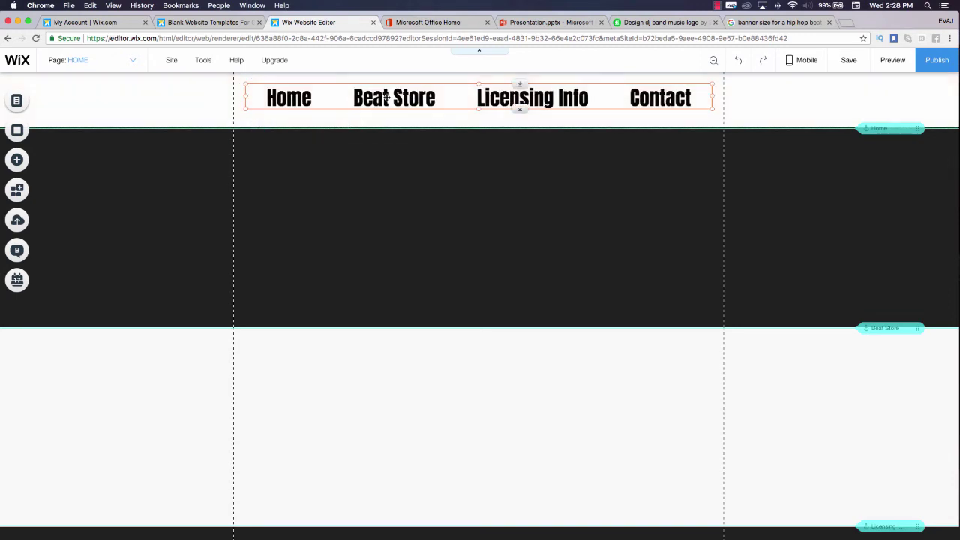
{"action": "left_click_drag", "start_coordinate": [550, 101], "coordinate": [547, 104]}
{"action": "mouse_move", "coordinate": [485, 103]}
{"action": "left_mouse_down"}
{"action": "mouse_move", "coordinate": [520, 104]}
{"action": "mouse_move", "coordinate": [485, 104]}
{"action": "left_mouse_up"}
{"action": "left_click", "coordinate": [159, 98]}
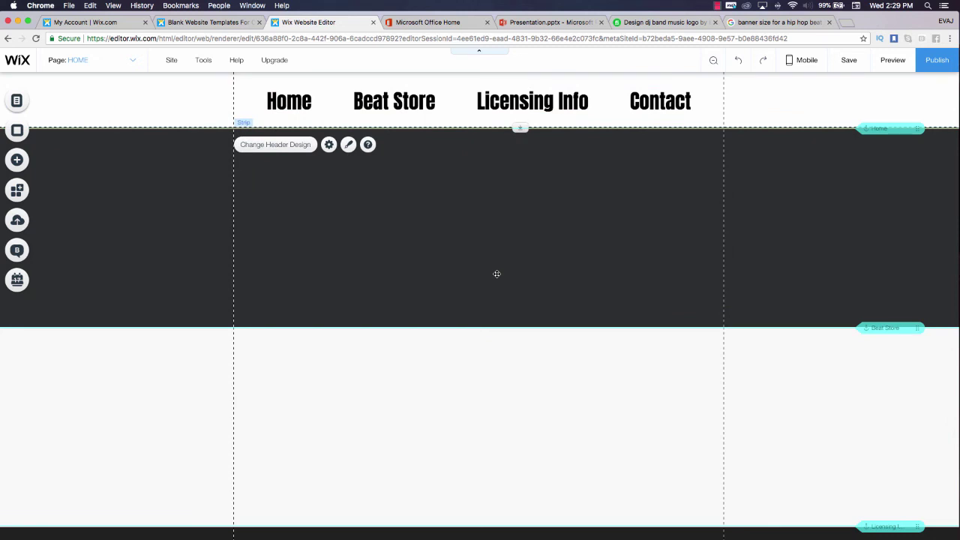
Drag down the bottom edges of the white, dark and light sections to make each much taller
{"action": "left_click", "coordinate": [497, 273]}
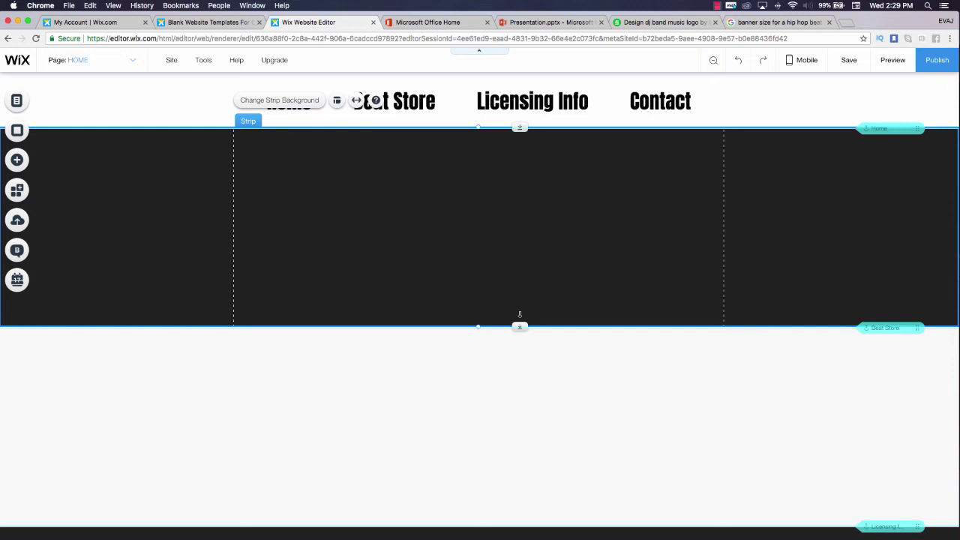
{"action": "scroll", "coordinate": [520, 327], "scroll_direction": "up", "scroll_amount": 5}
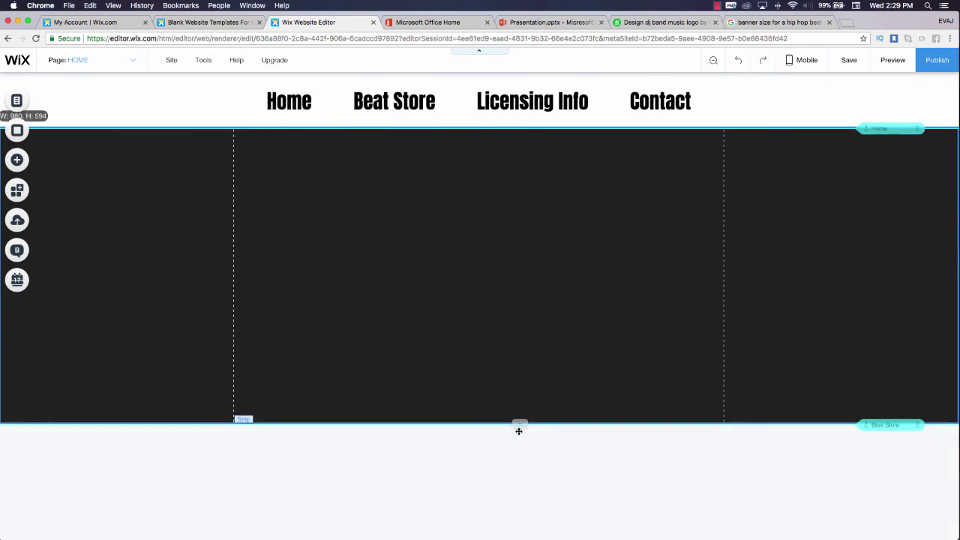
{"action": "scroll", "coordinate": [511, 383], "scroll_direction": "down", "scroll_amount": 3}
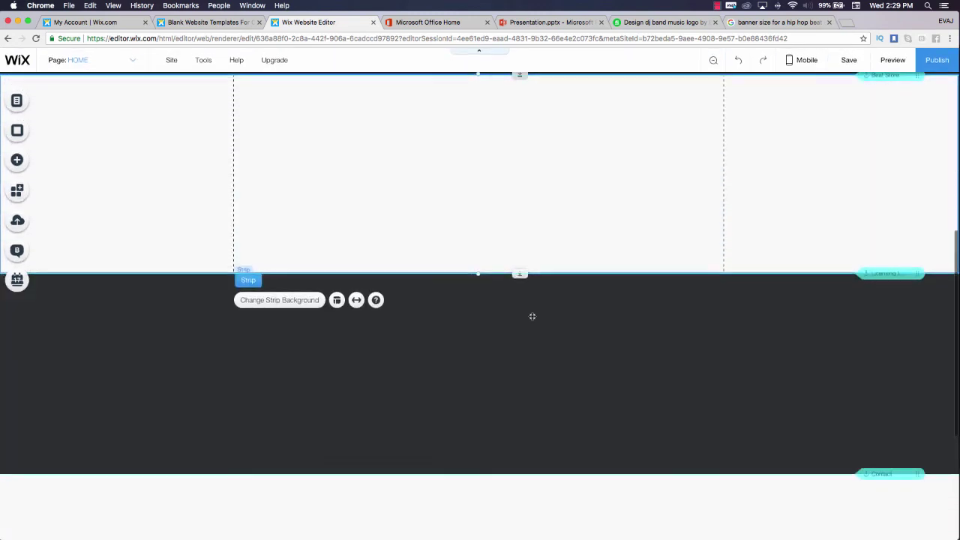
{"action": "scroll", "coordinate": [520, 257], "scroll_direction": "down", "scroll_amount": 1}
{"action": "left_click_drag", "start_coordinate": [522, 238], "coordinate": [519, 472]}
{"action": "scroll", "coordinate": [512, 430], "scroll_direction": "down", "scroll_amount": 5}
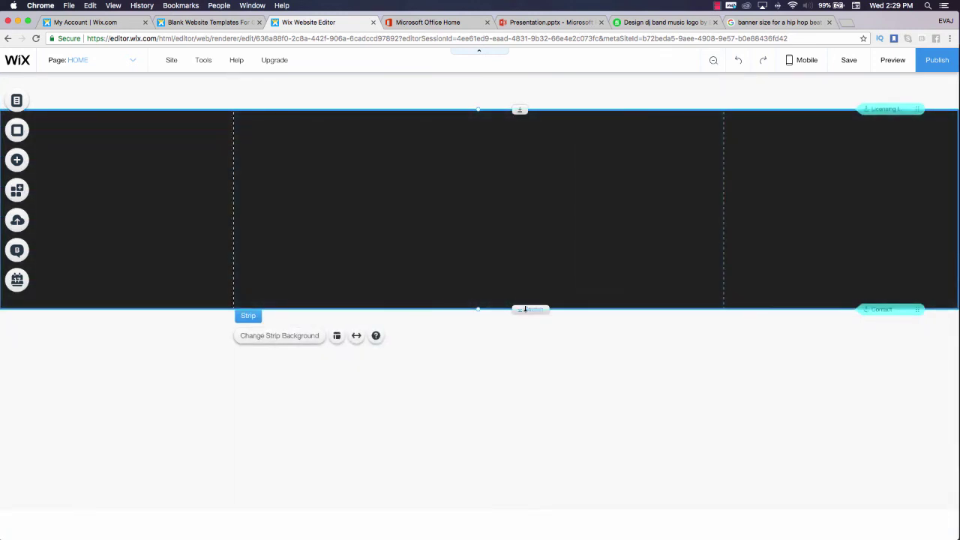
{"action": "left_click_drag", "start_coordinate": [521, 308], "coordinate": [525, 517]}
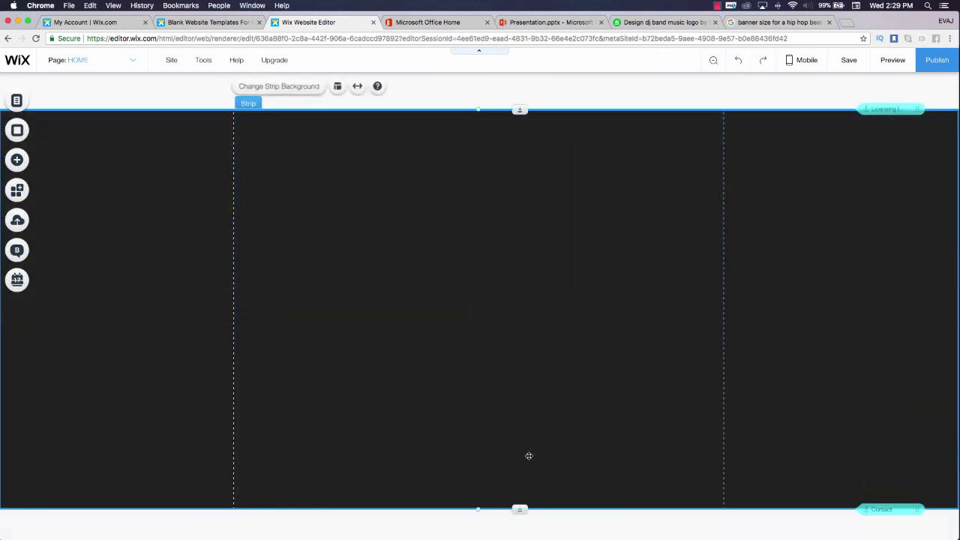
{"action": "scroll", "coordinate": [502, 330], "scroll_direction": "down", "scroll_amount": 4}
{"action": "left_click", "coordinate": [518, 387]}
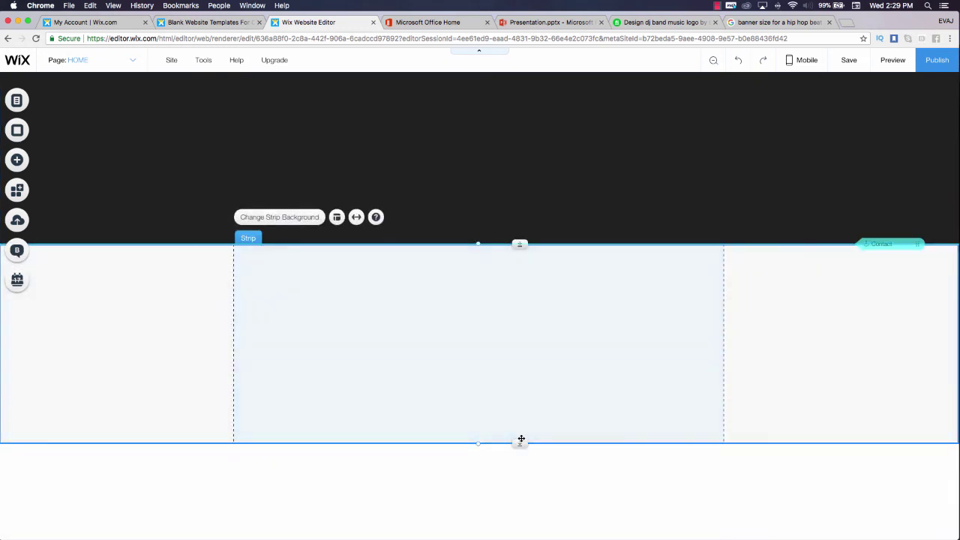
{"action": "left_click_drag", "start_coordinate": [518, 440], "coordinate": [519, 538]}
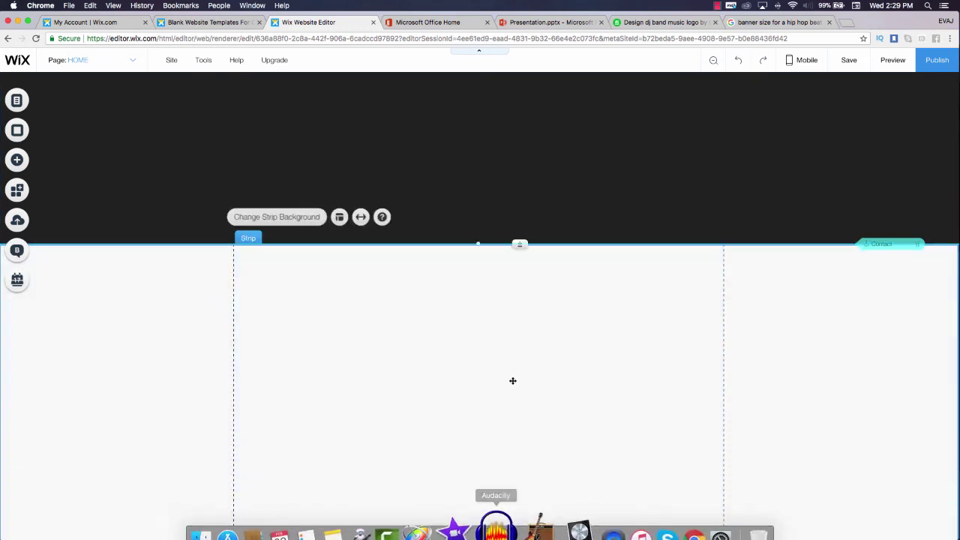
{"action": "scroll", "coordinate": [567, 256], "scroll_direction": "up", "scroll_amount": 2}
{"action": "scroll", "coordinate": [566, 257], "scroll_direction": "up", "scroll_amount": 2}
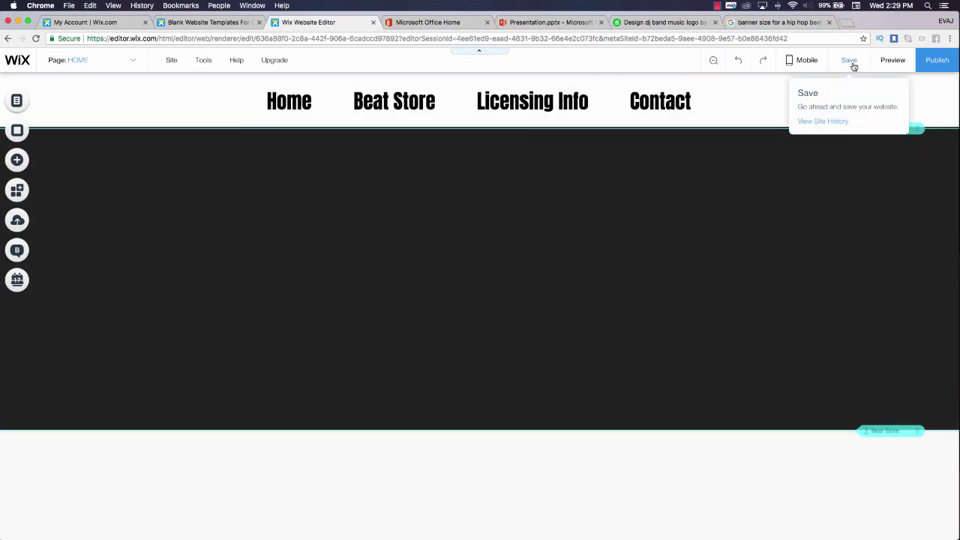
Save the site, then preview it, checking the menu hover colour and Contact link
{"action": "left_click", "coordinate": [850, 64]}
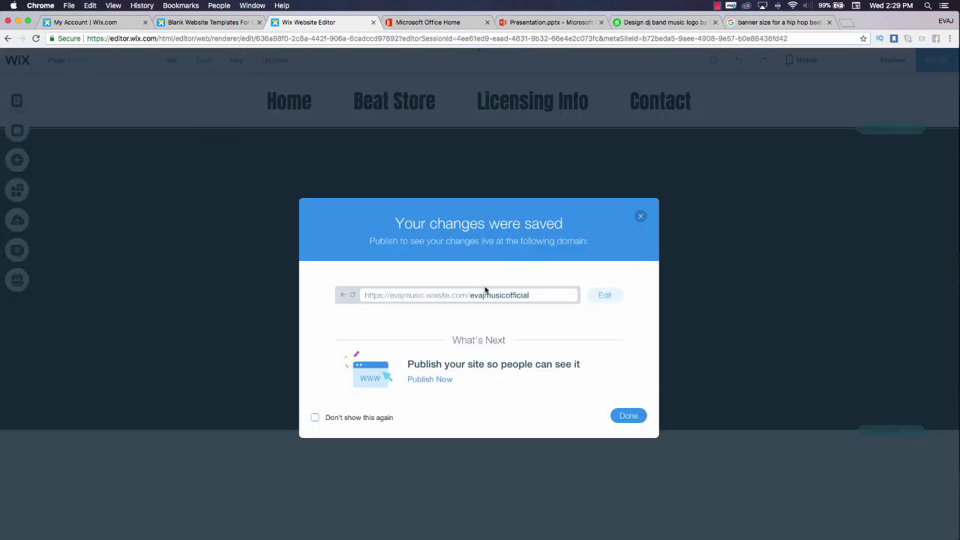
{"action": "left_click", "coordinate": [629, 415]}
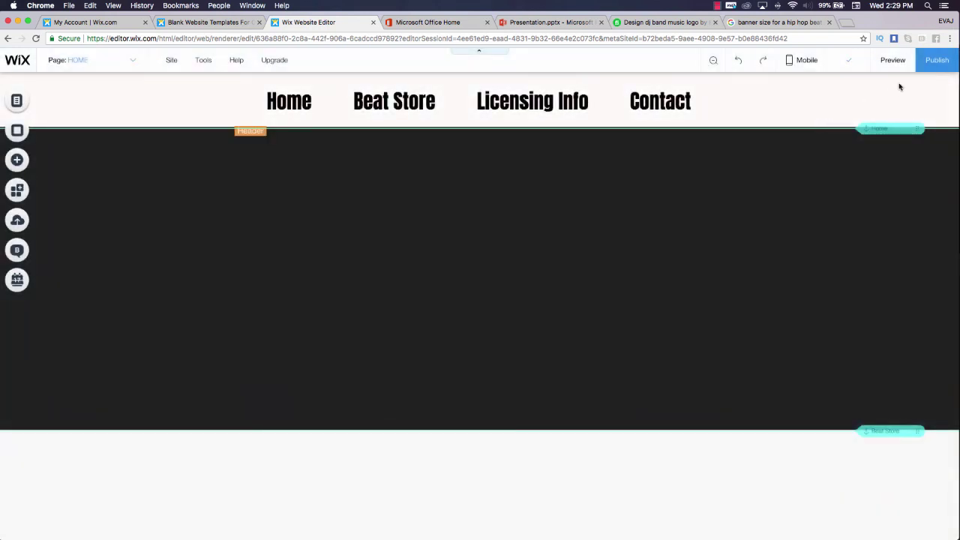
{"action": "left_click", "coordinate": [893, 61]}
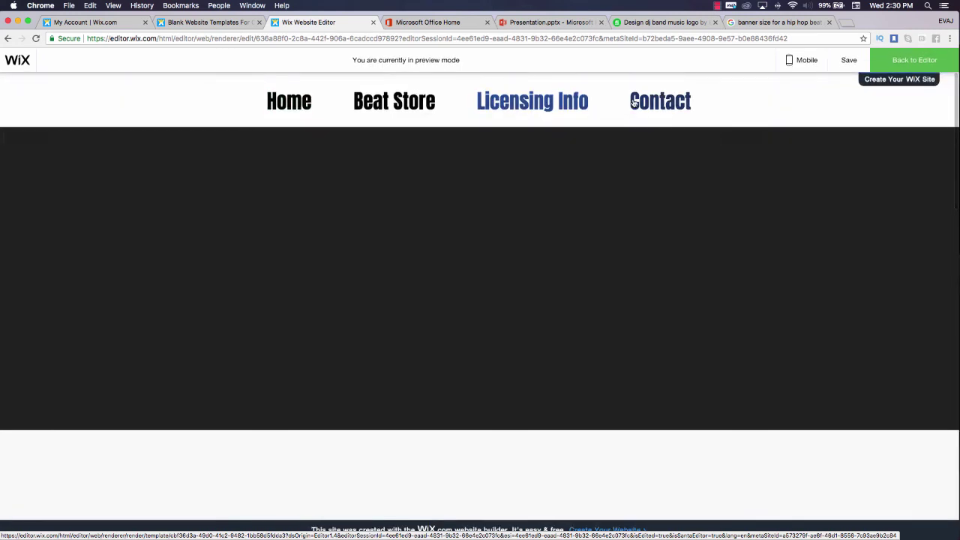
{"action": "left_click", "coordinate": [663, 99]}
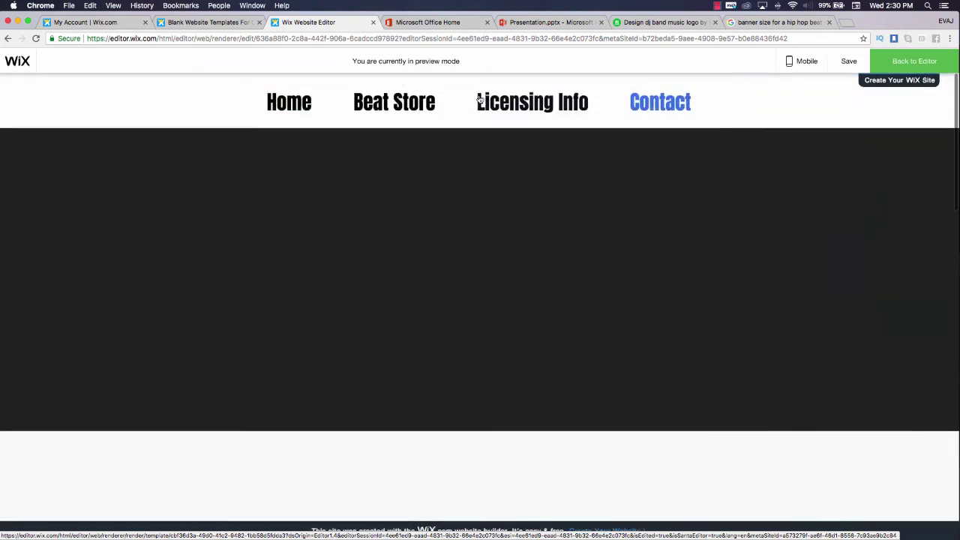
{"action": "scroll", "coordinate": [285, 109], "scroll_direction": "down", "scroll_amount": 1}
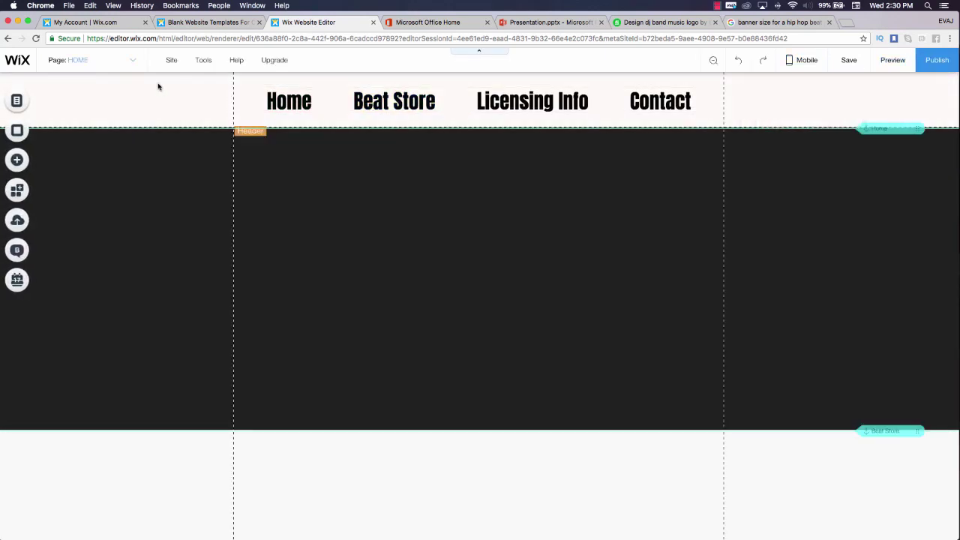
In the menu's Text design settings, try the Avenida font, then Belinda
{"action": "left_click", "coordinate": [411, 107]}
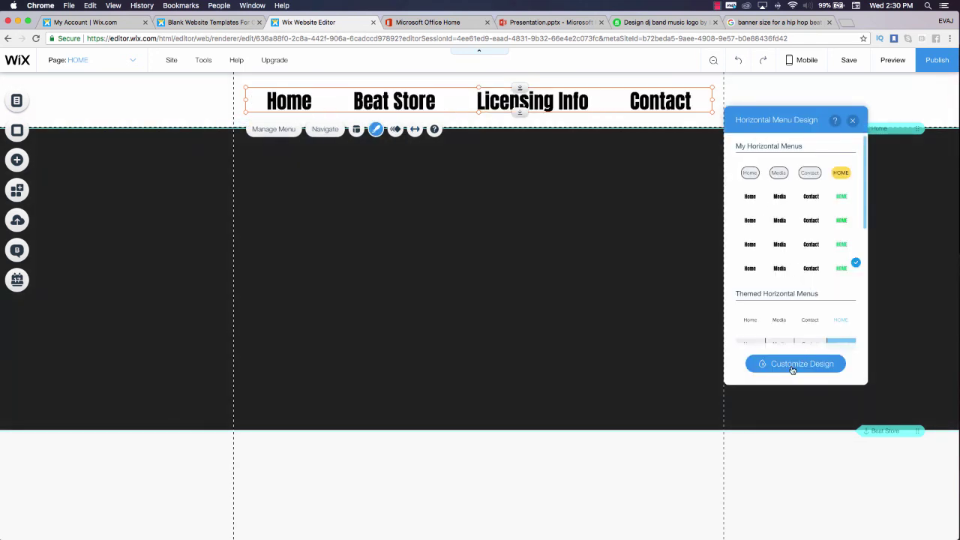
{"action": "left_click", "coordinate": [792, 365]}
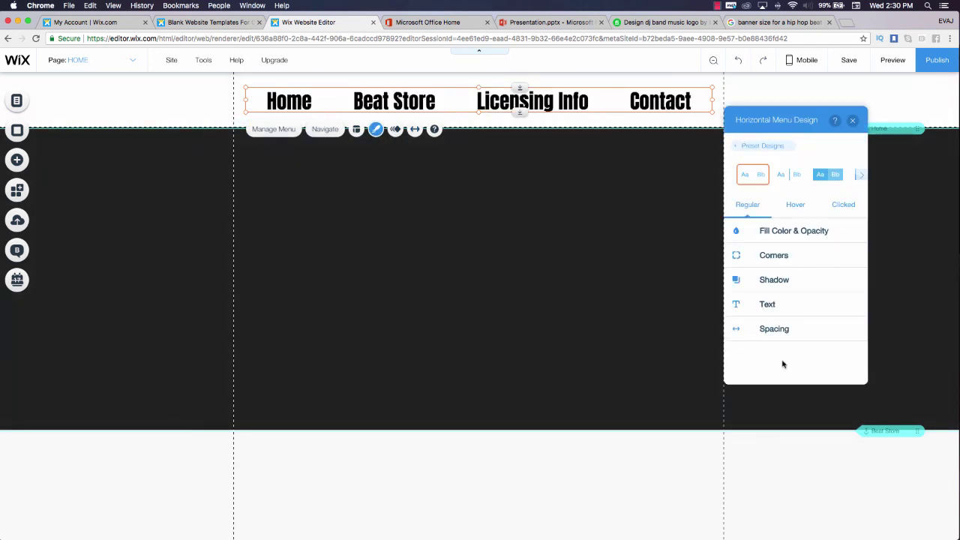
{"action": "left_click", "coordinate": [763, 307]}
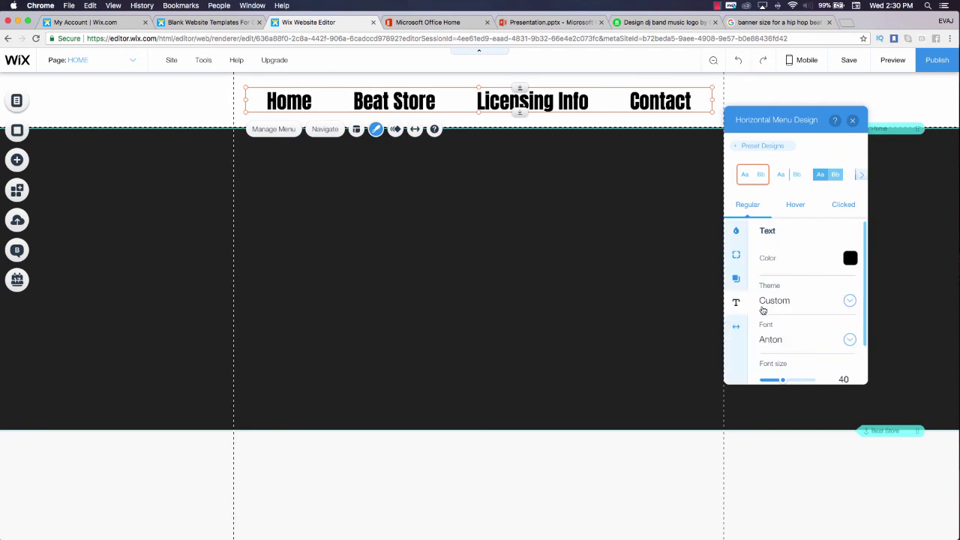
{"action": "left_click", "coordinate": [803, 341]}
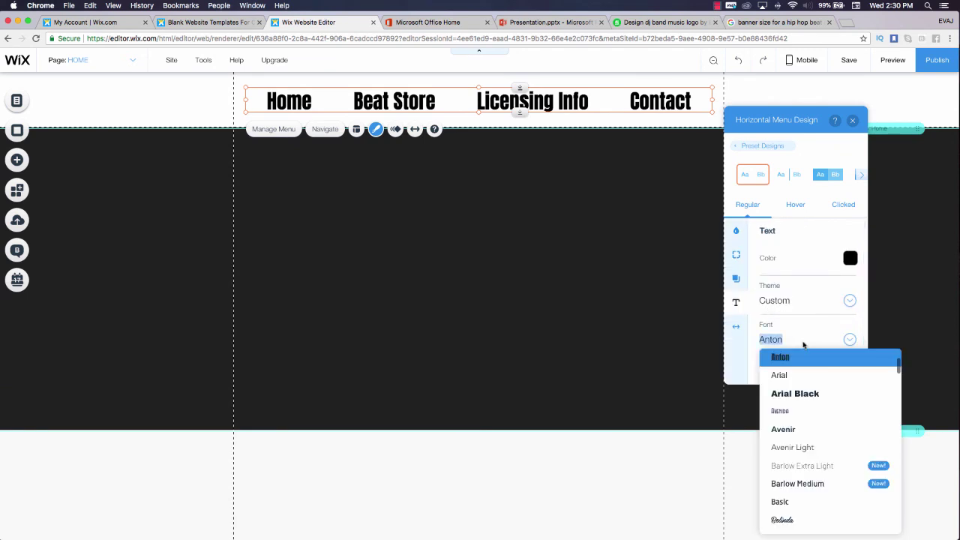
{"action": "left_click", "coordinate": [798, 412]}
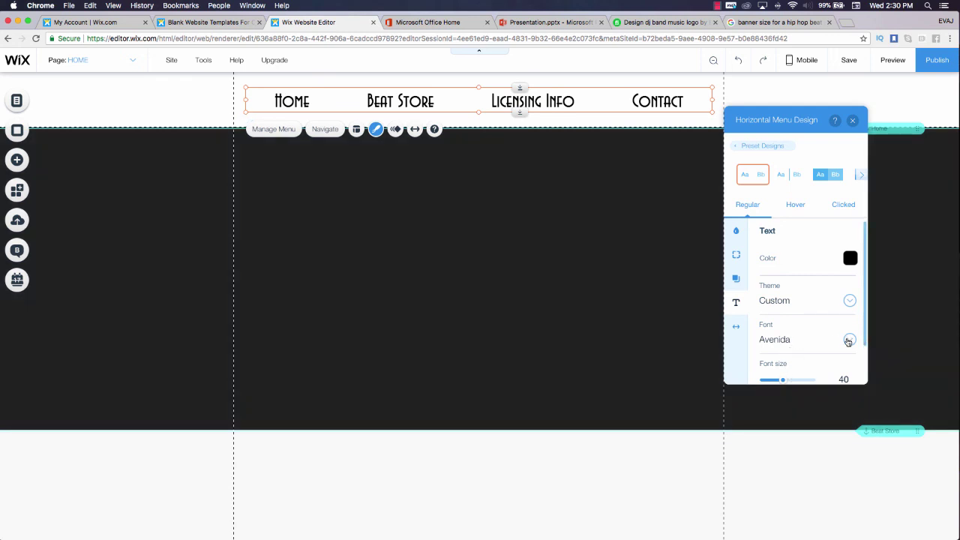
{"action": "left_click", "coordinate": [848, 341]}
{"action": "scroll", "coordinate": [801, 401], "scroll_direction": "down", "scroll_amount": 4}
{"action": "scroll", "coordinate": [799, 403], "scroll_direction": "up", "scroll_amount": 2}
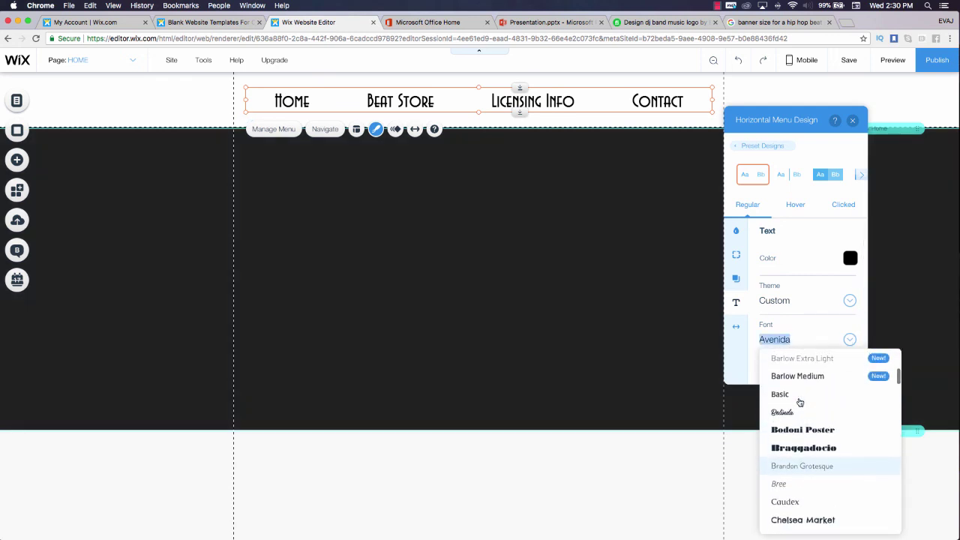
{"action": "left_click", "coordinate": [784, 413]}
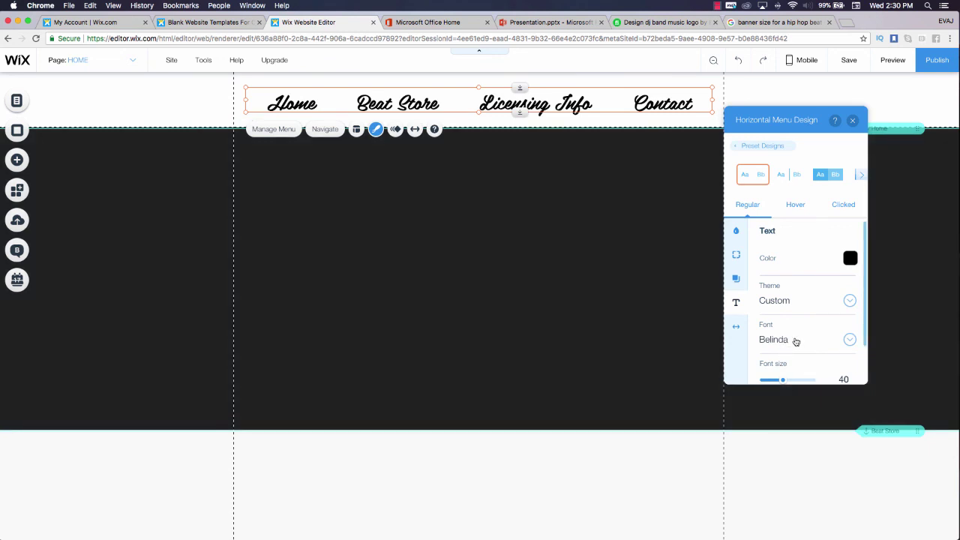
Try Cinzel, then settle on DIN Neuzeit Grotesk as the menu font
{"action": "left_click", "coordinate": [796, 341]}
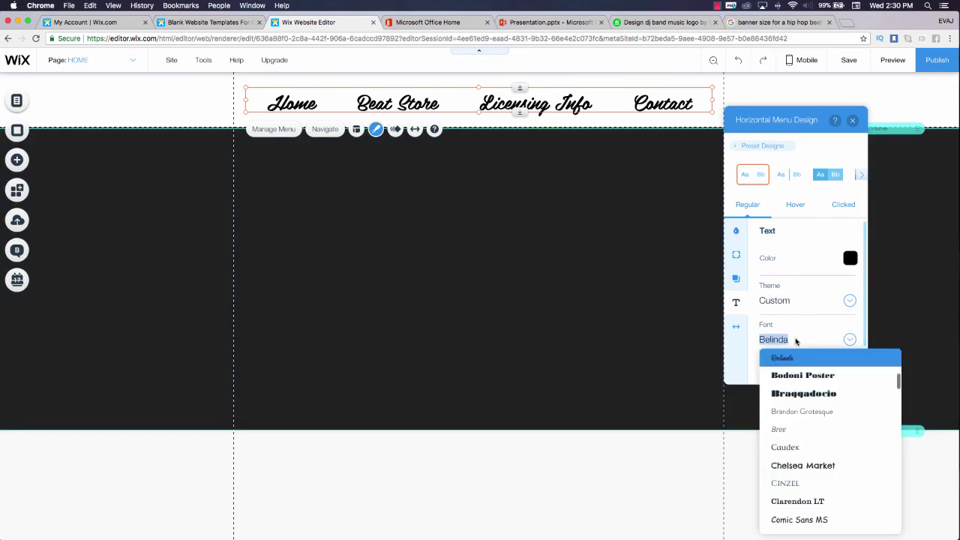
{"action": "scroll", "coordinate": [796, 420], "scroll_direction": "down", "scroll_amount": 2}
{"action": "left_click", "coordinate": [796, 422]}
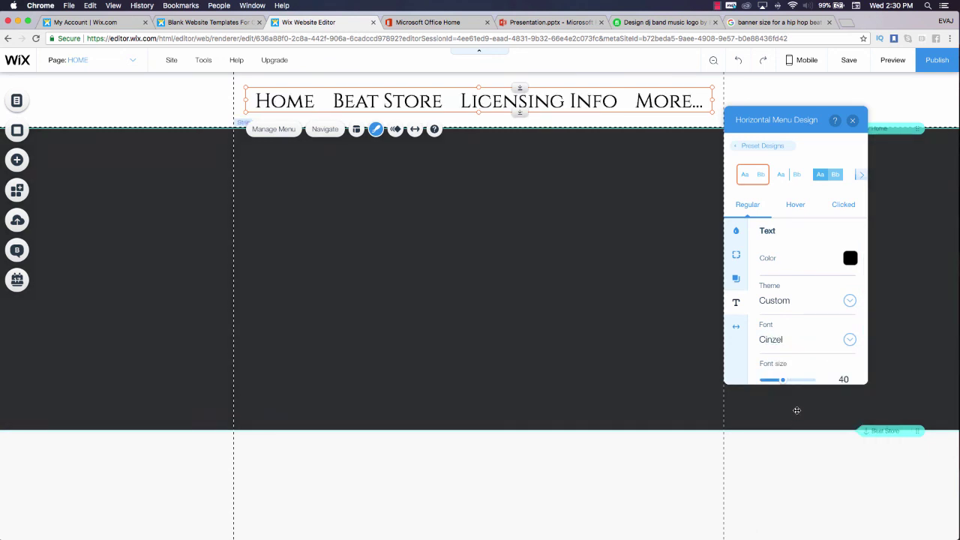
{"action": "left_click", "coordinate": [806, 302]}
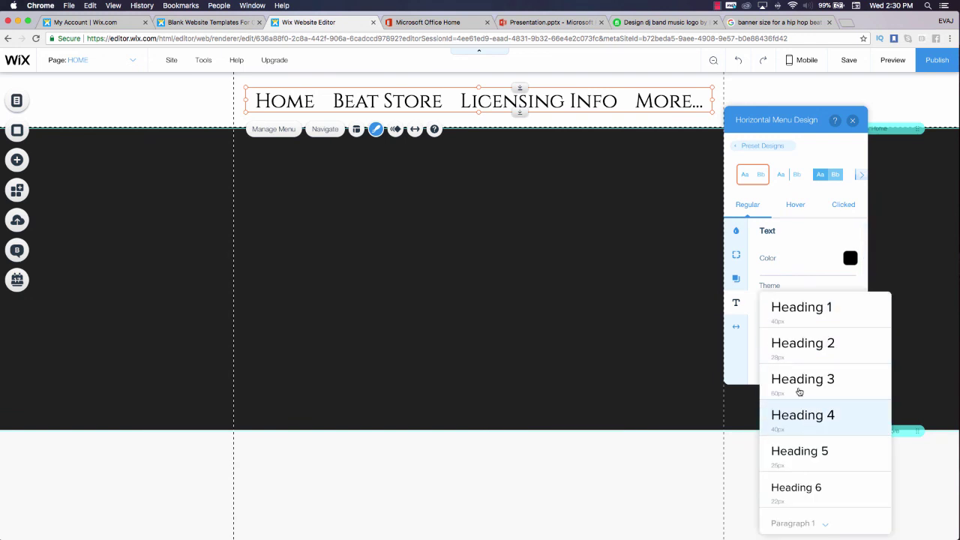
{"action": "left_click", "coordinate": [662, 308]}
{"action": "left_click", "coordinate": [797, 338]}
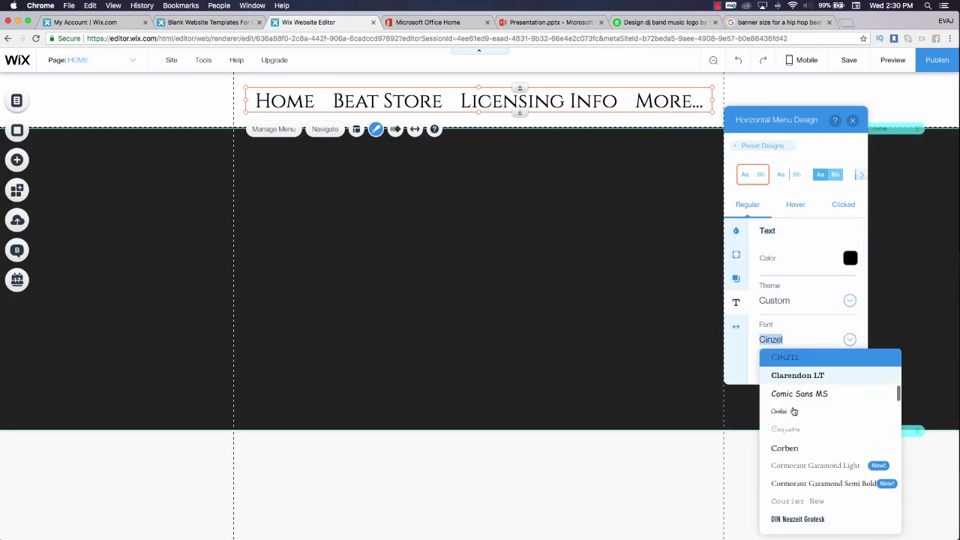
{"action": "scroll", "coordinate": [795, 412], "scroll_direction": "down", "scroll_amount": 3}
{"action": "left_click", "coordinate": [795, 443]}
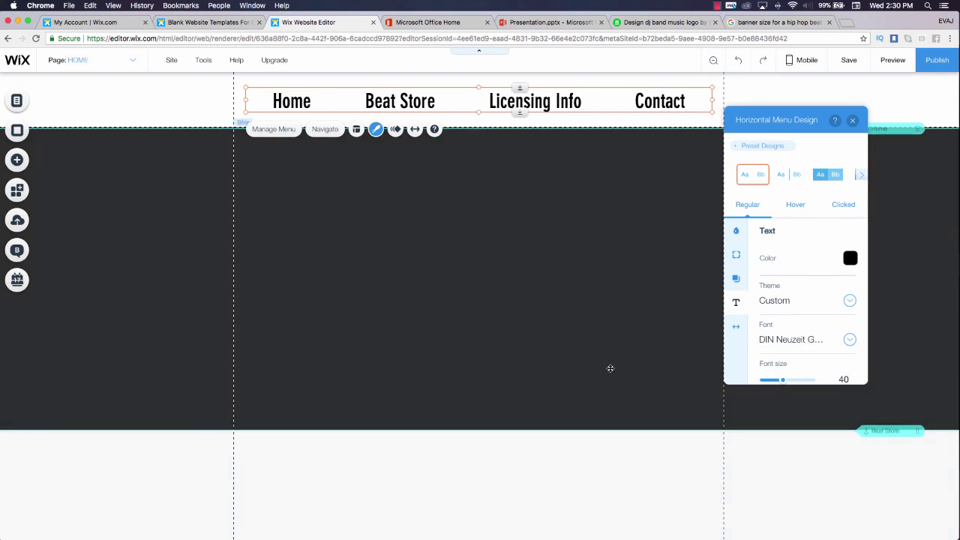
Reopen the navigation menu's Customize Design options to check the DIN Neuzeit Grotesk font
{"action": "left_click", "coordinate": [610, 369]}
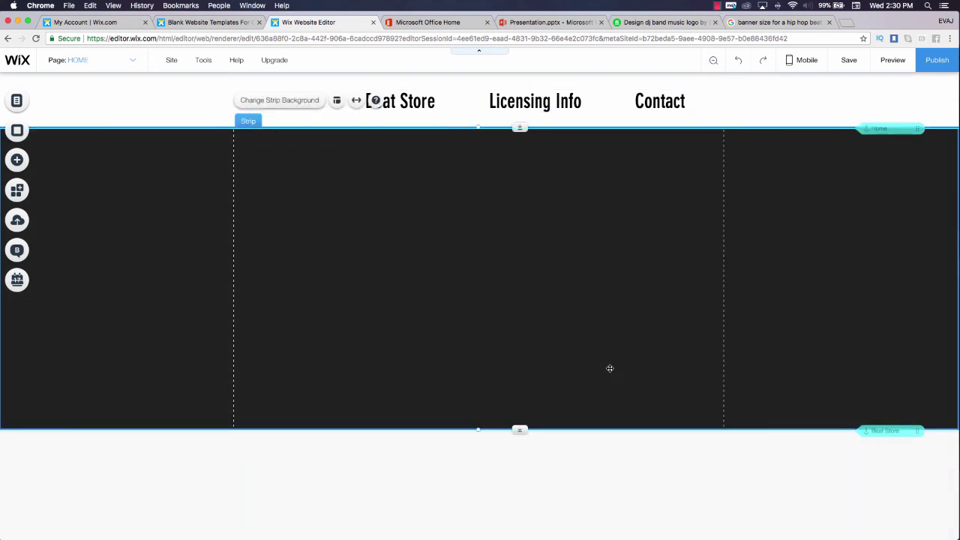
{"action": "left_click", "coordinate": [168, 105]}
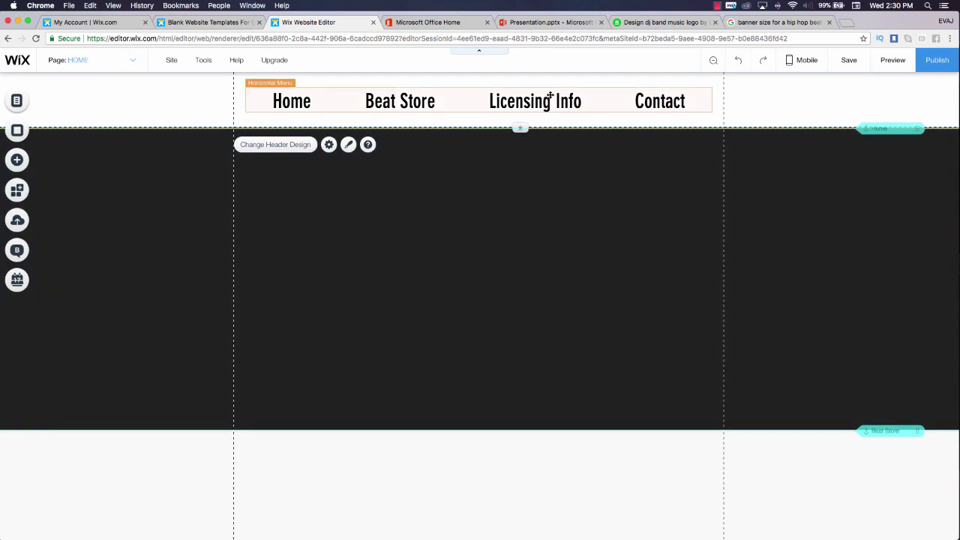
{"action": "left_click", "coordinate": [550, 95]}
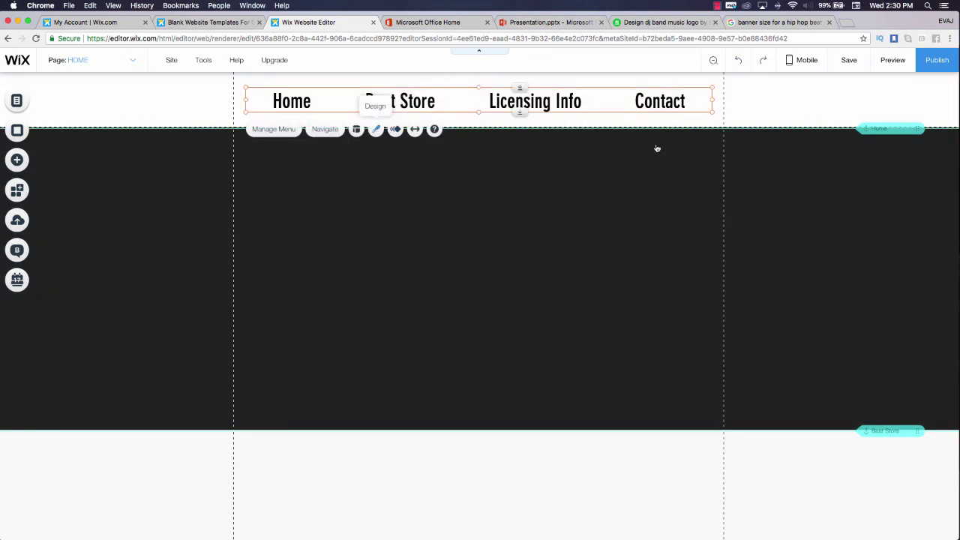
{"action": "left_click", "coordinate": [375, 129]}
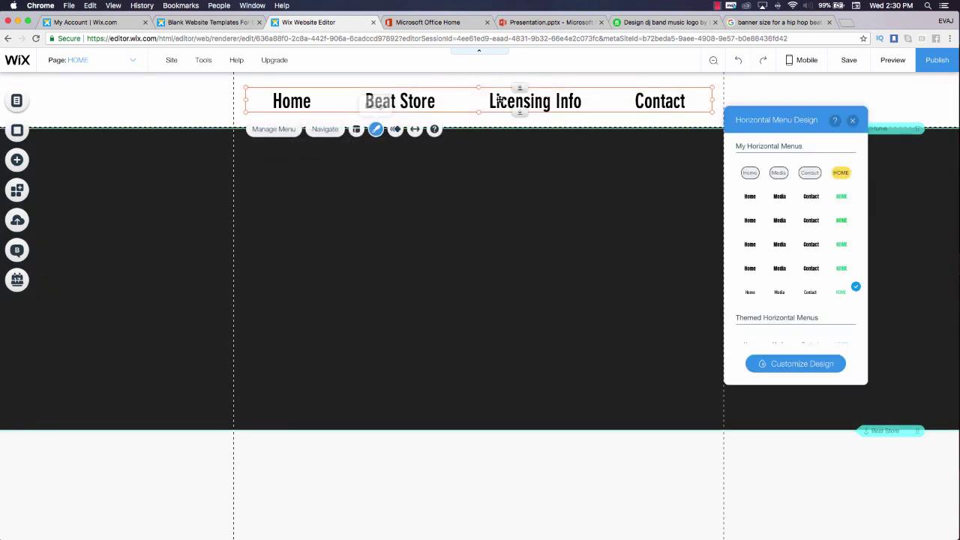
{"action": "left_click", "coordinate": [800, 365]}
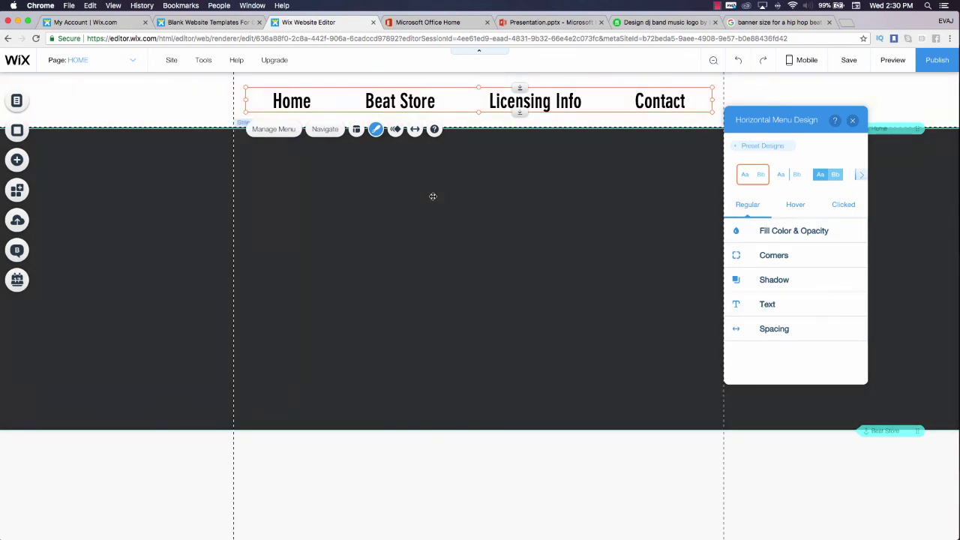
Save the site and dismiss the saved-changes confirmation
{"action": "left_click", "coordinate": [433, 197]}
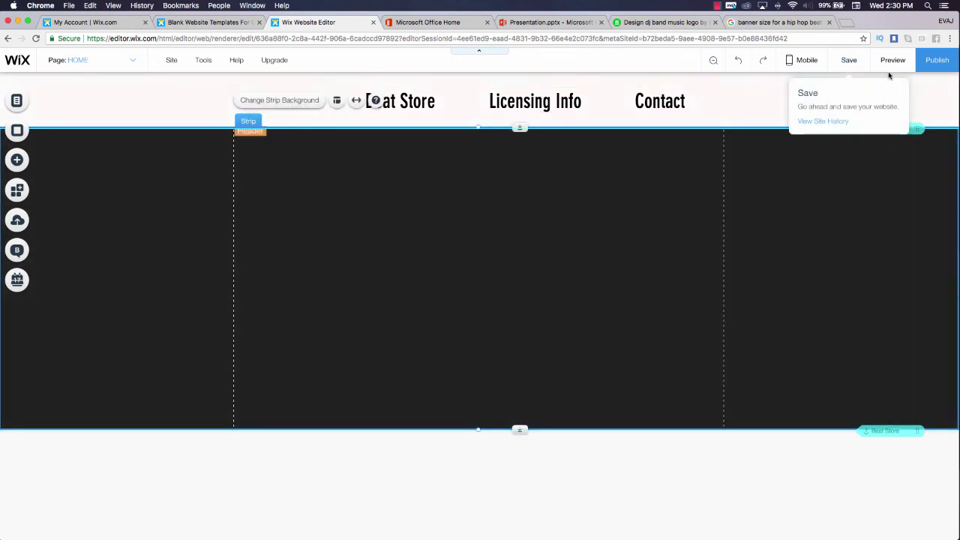
{"action": "left_click", "coordinate": [850, 63]}
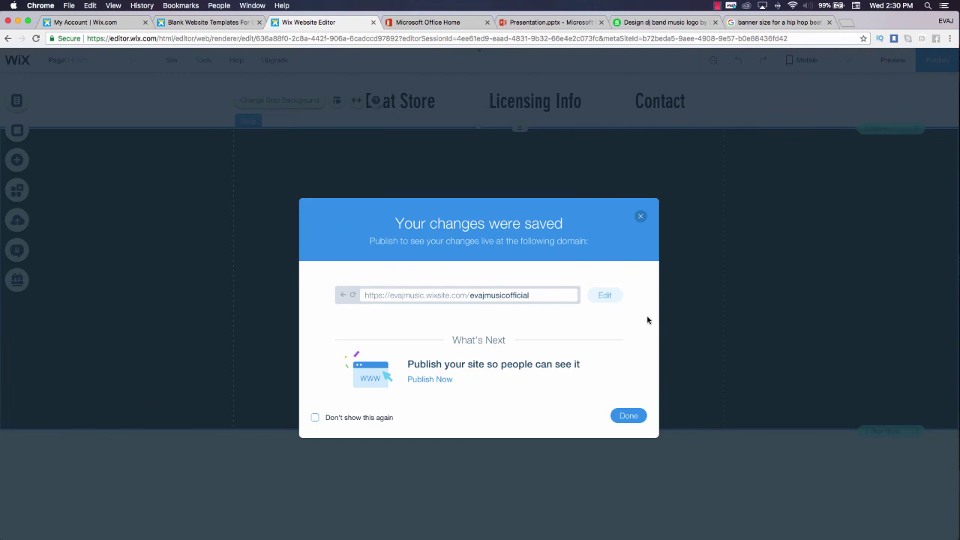
{"action": "left_click", "coordinate": [637, 414]}
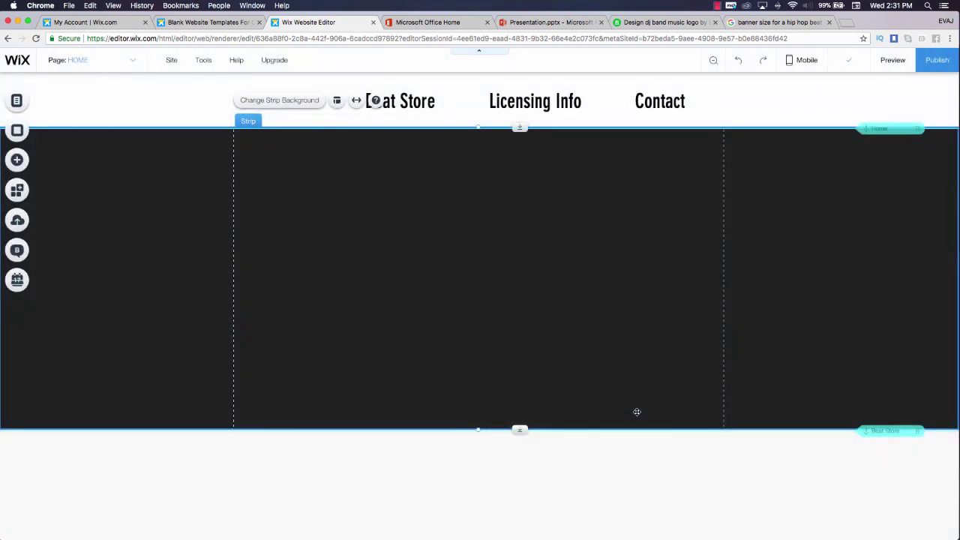